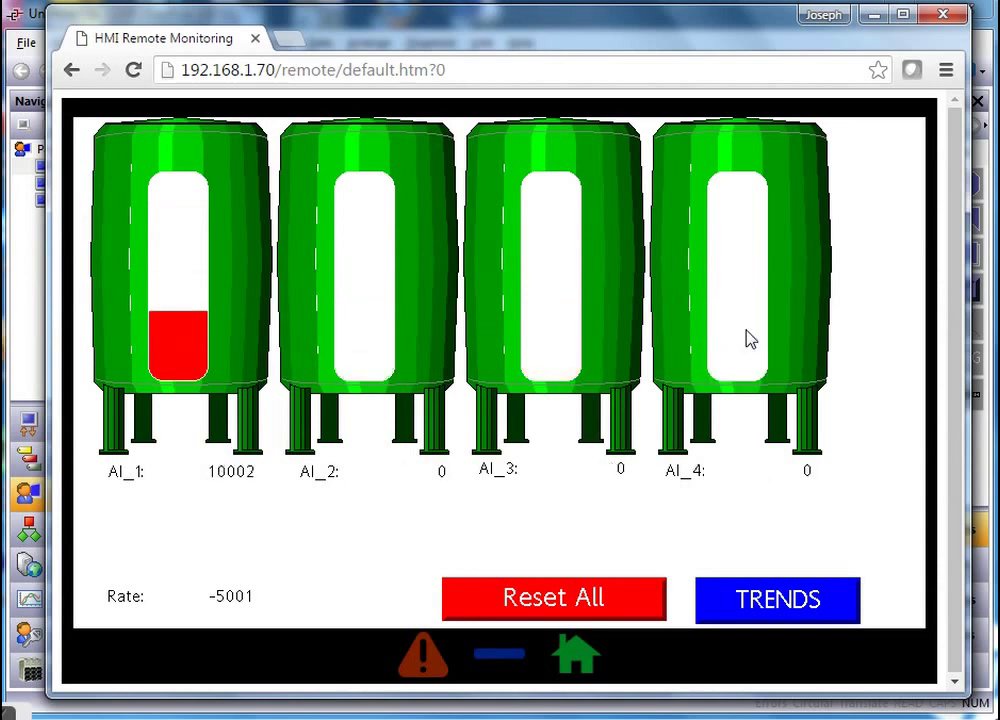
- Switch to Crimson 3.0, open the Trends display page and select its trend viewer
left_click(38, 352)
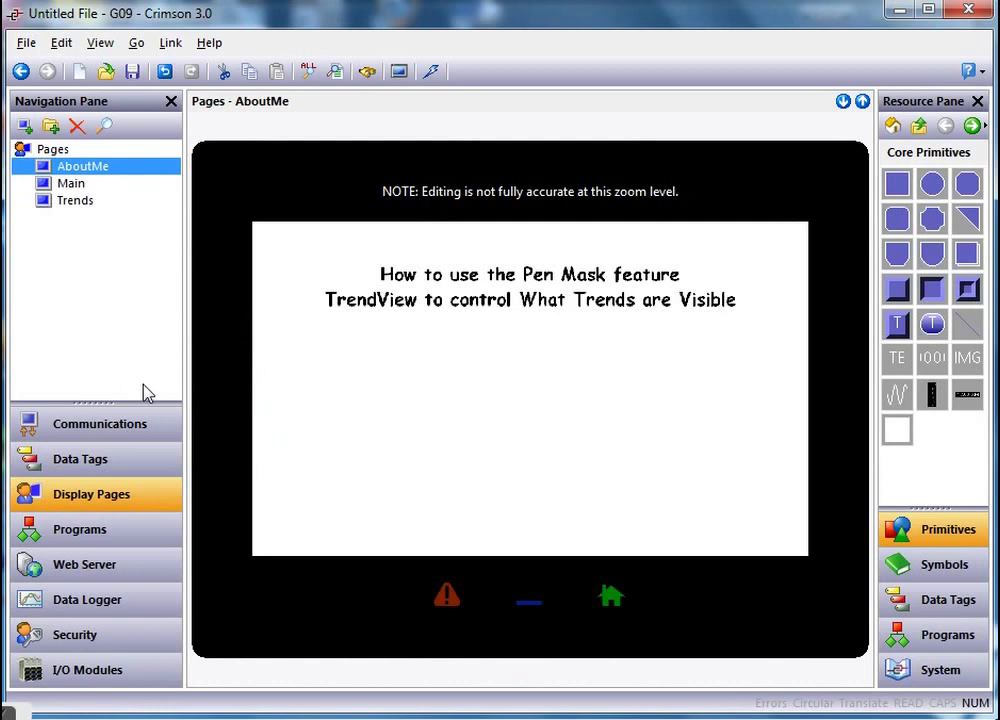
left_click(87, 202)
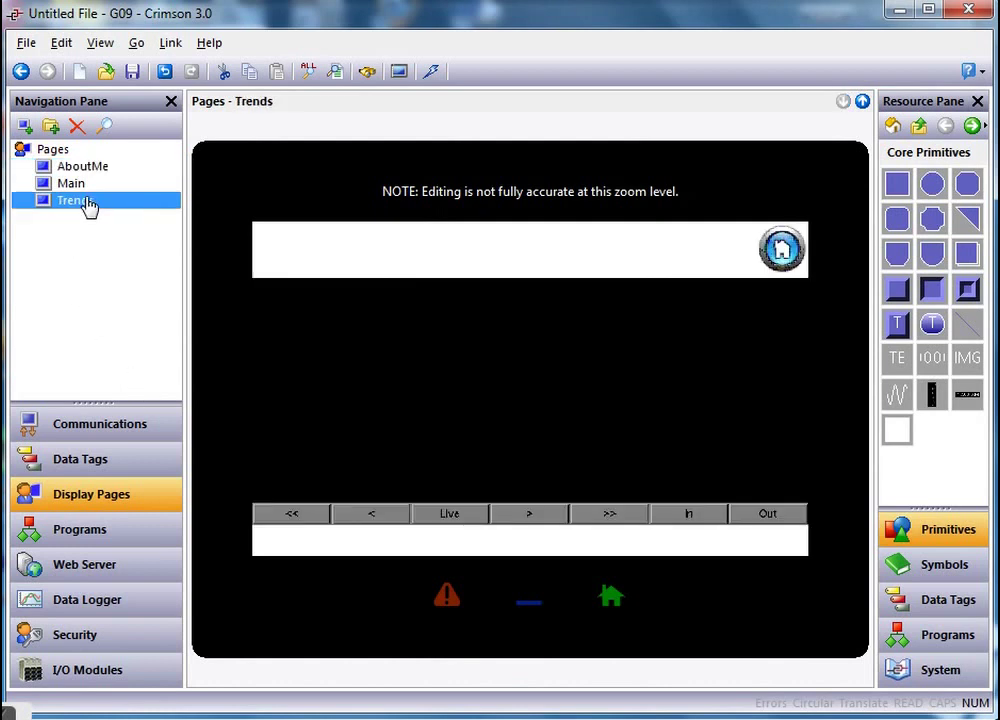
left_click(408, 370)
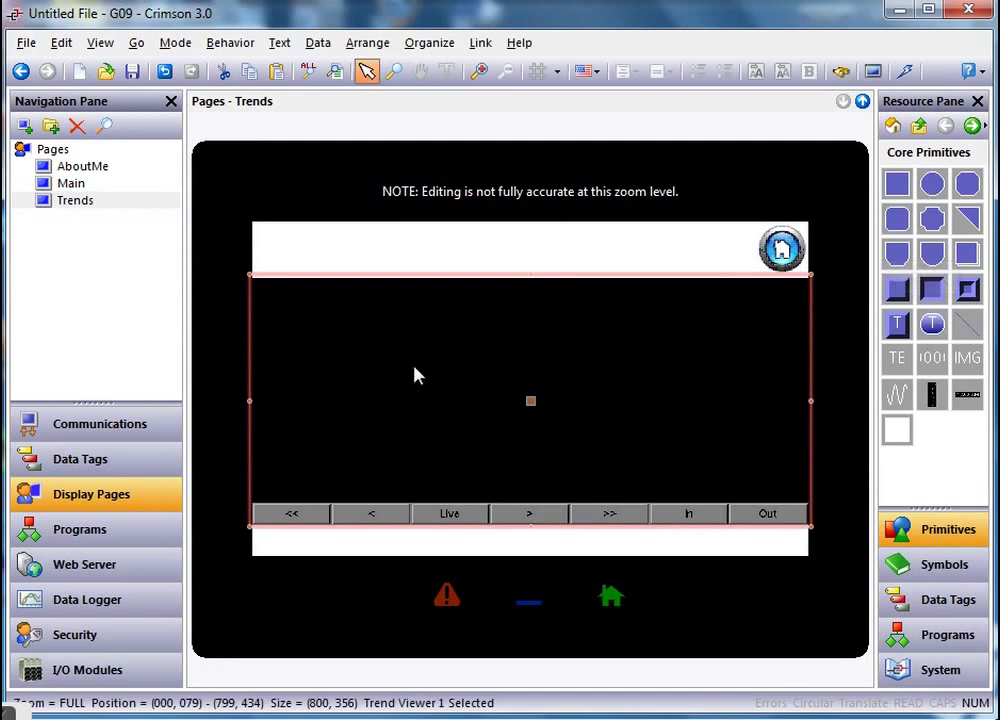
- Widen the resource pane and browse the System Primitives category for the Trend Viewer primitive
left_click(893, 126)
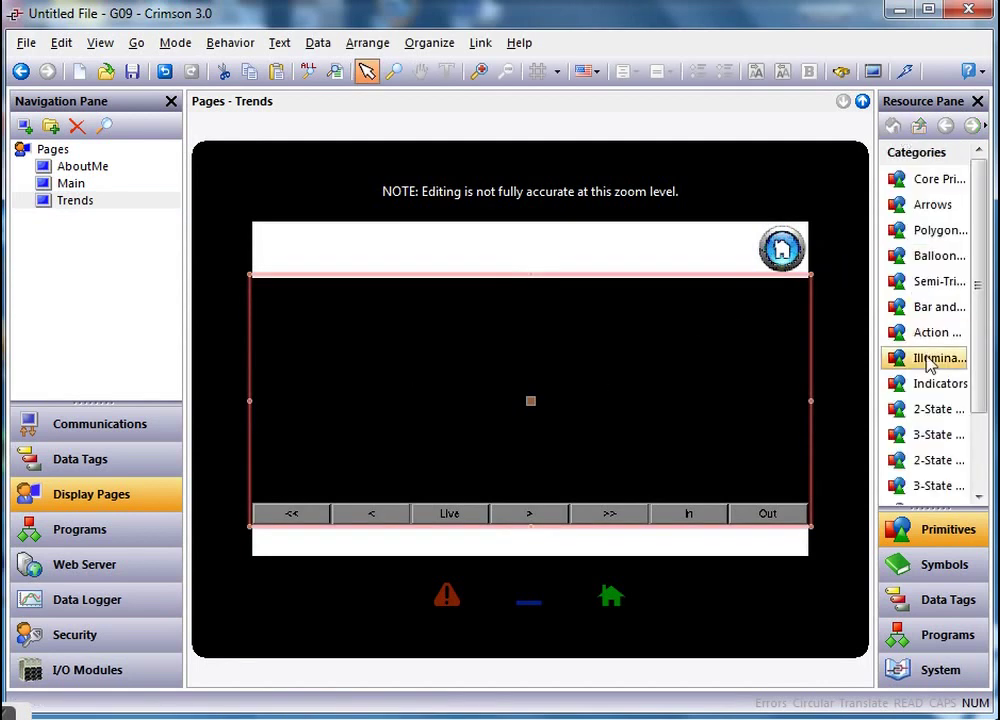
left_click_drag(874, 466, 842, 471)
scroll(985, 480, "down", 2)
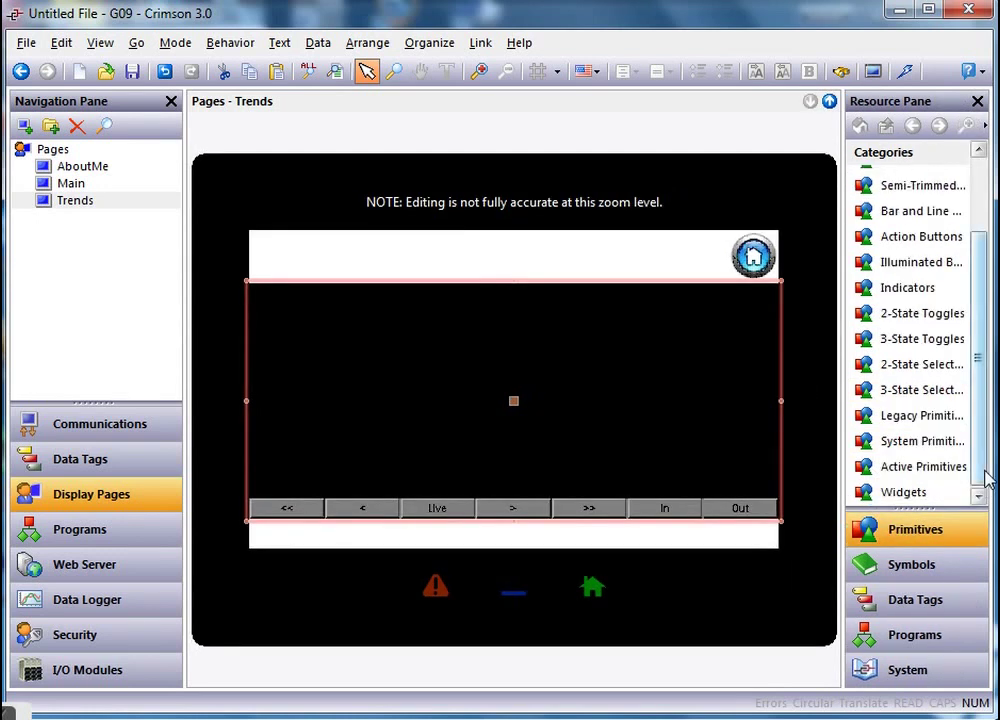
left_click(950, 442)
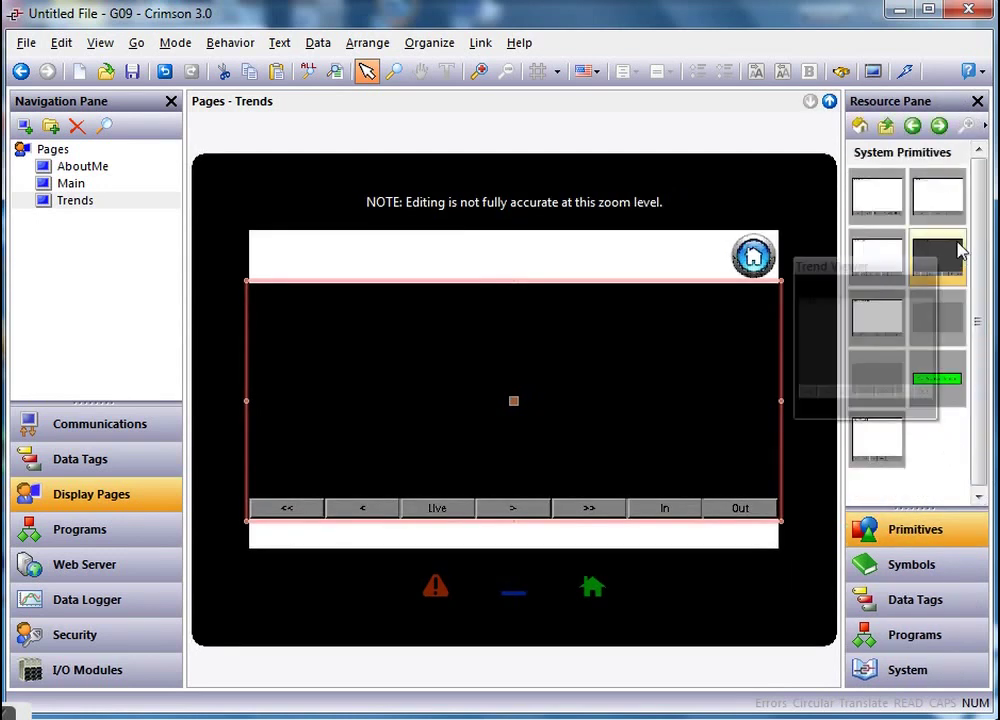
- Set the trend viewer's pen mask to PenMask, creating it as a single-item integer tag
left_click(567, 388)
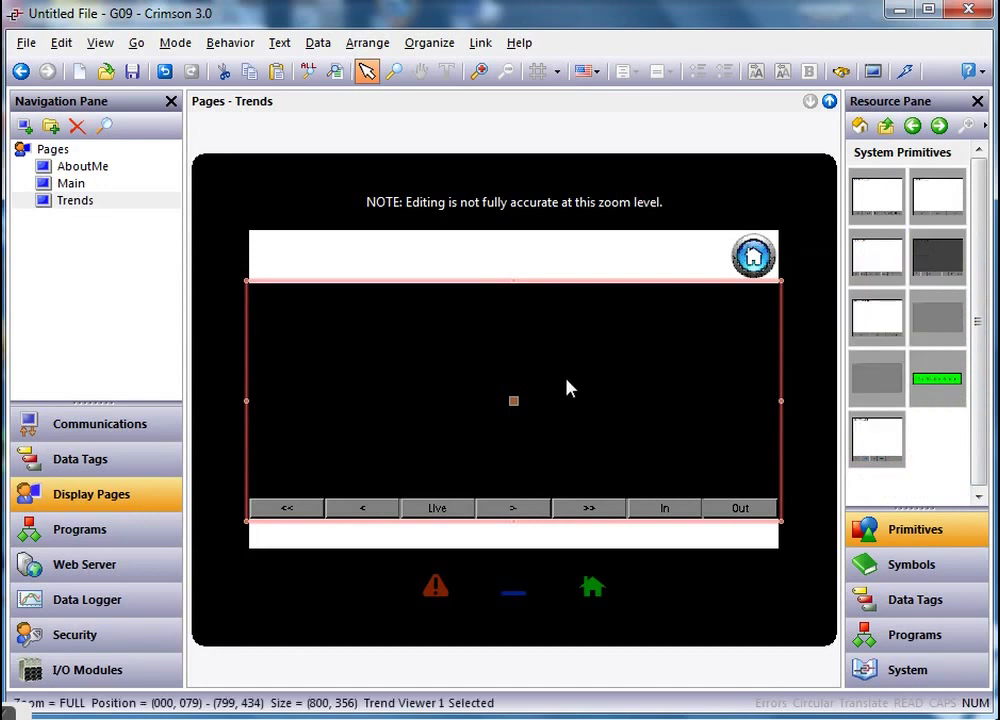
double_click(567, 388)
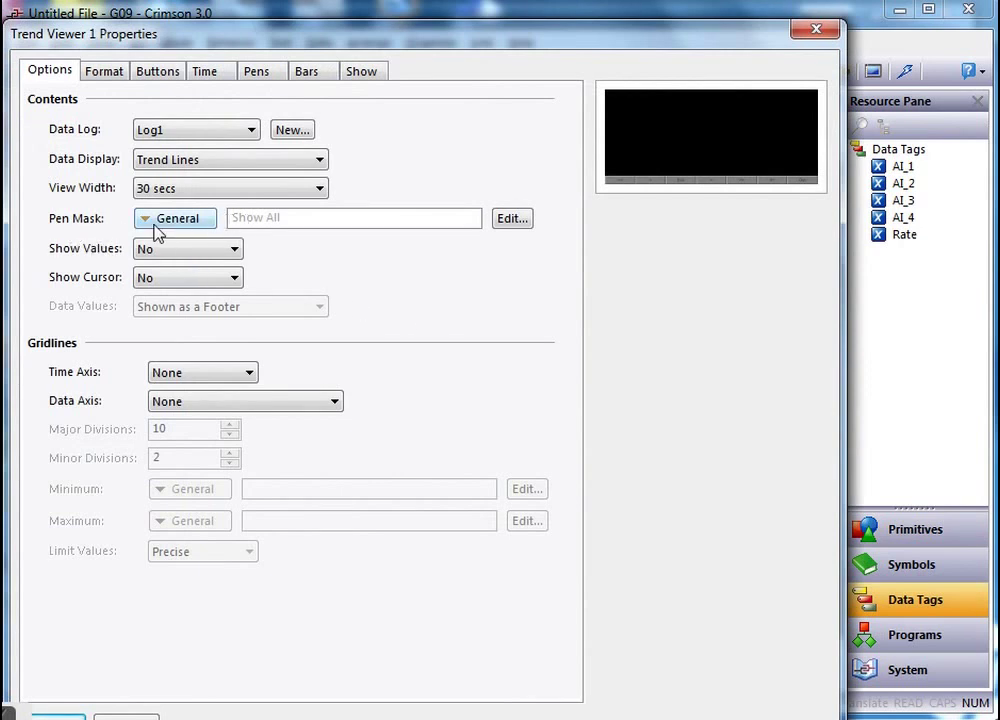
left_click(284, 219)
type("PenMask")
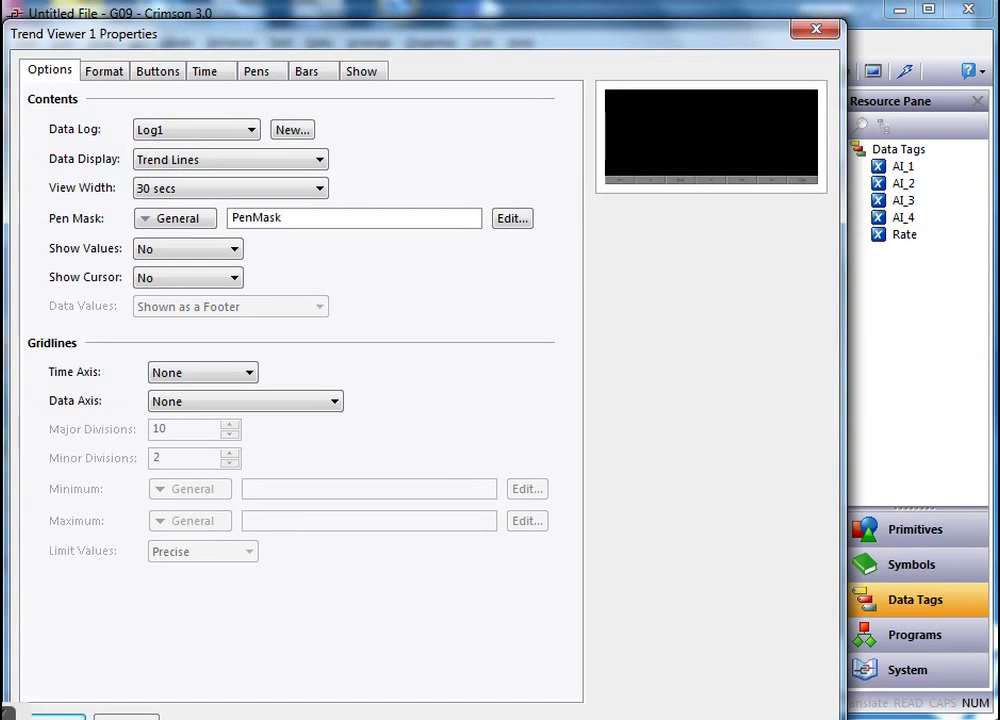
key("Tab")
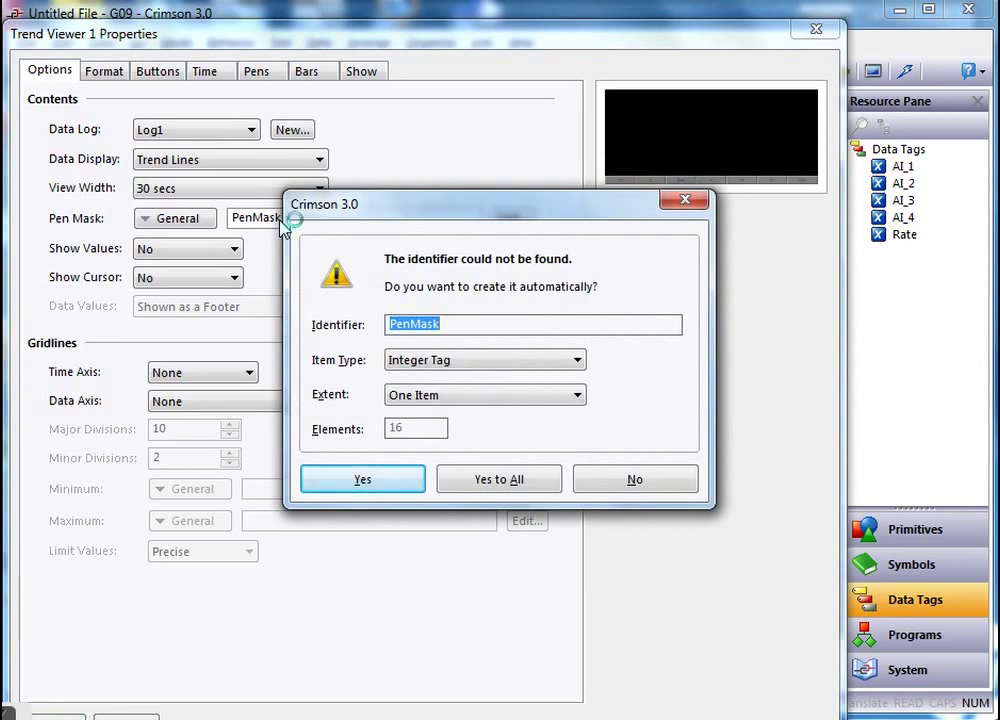
left_click(363, 481)
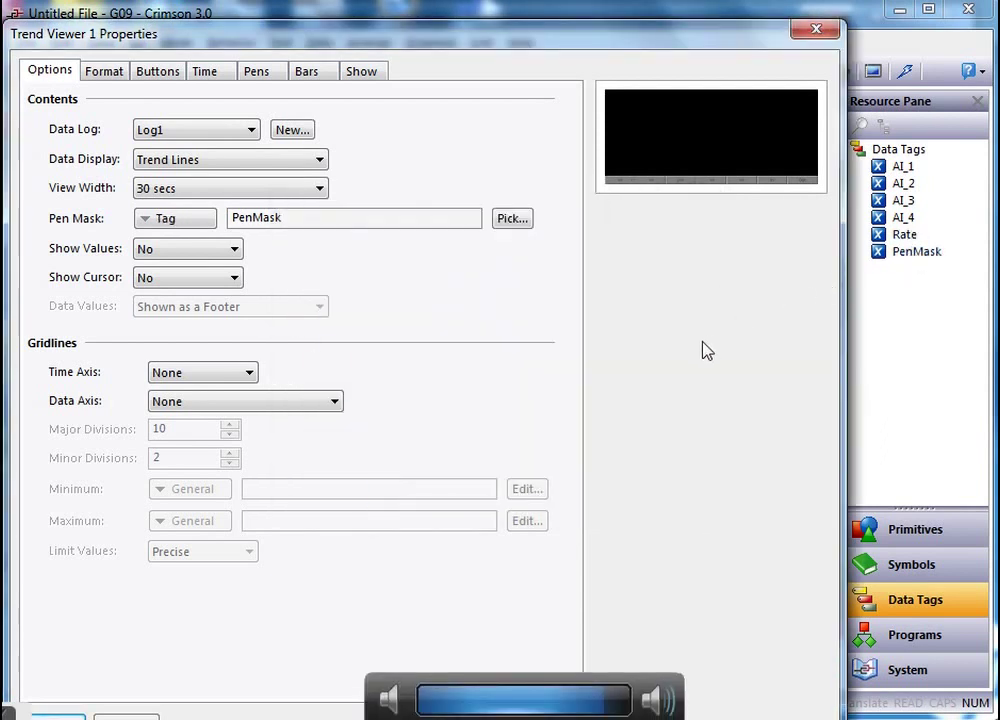
left_click(62, 714)
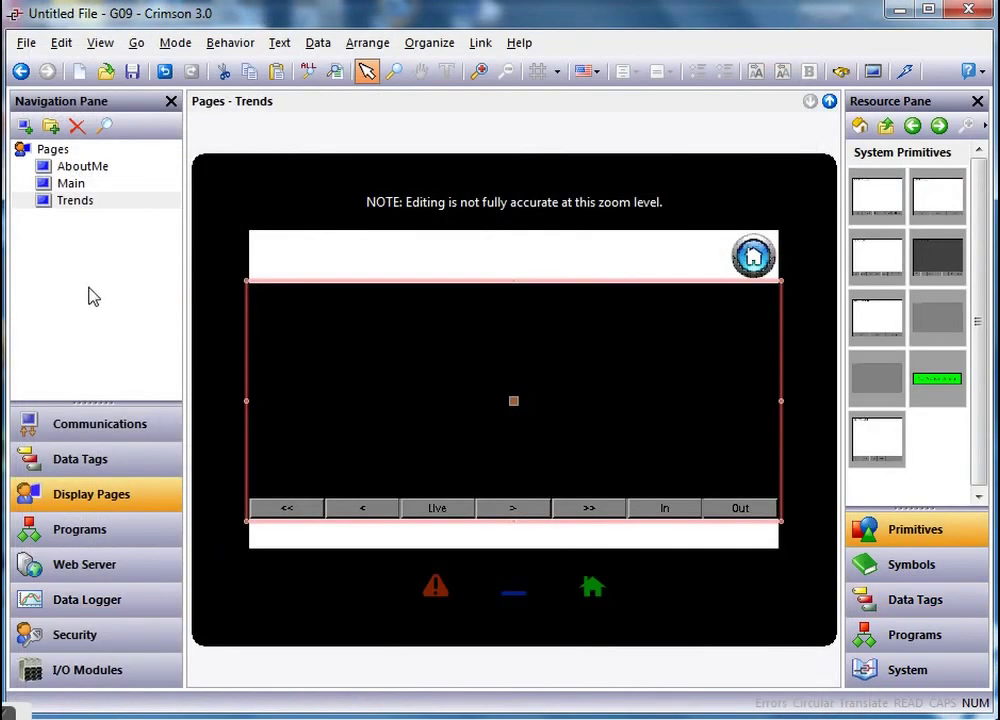
- Review the pen numbers and colours configured for the trend viewer on the Trends page
left_click(70, 188)
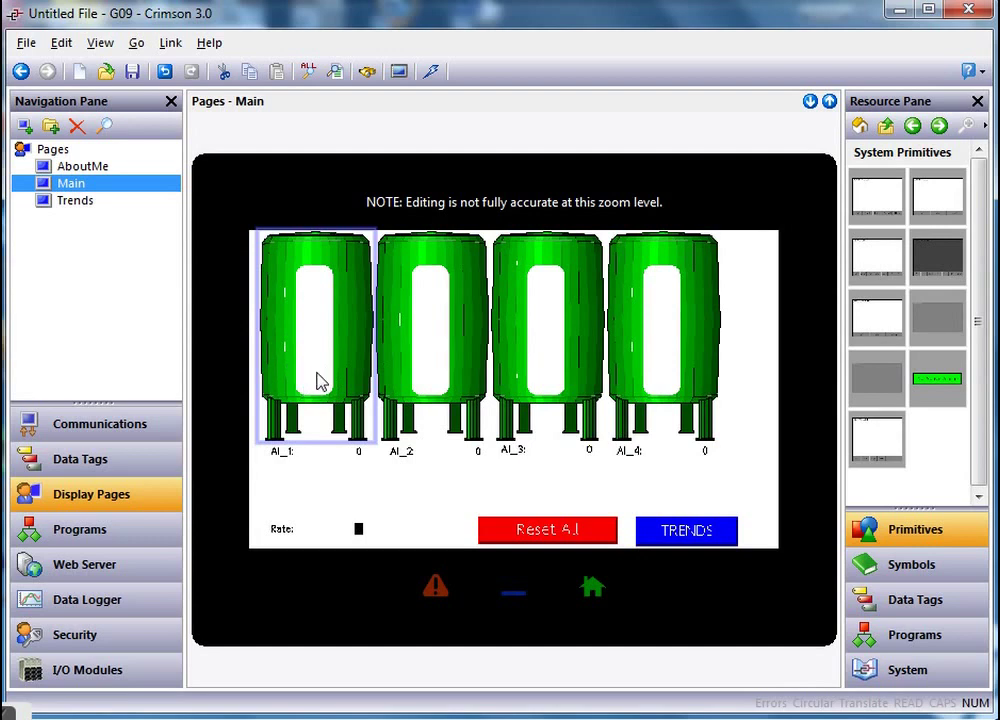
left_click(75, 201)
left_click(455, 408)
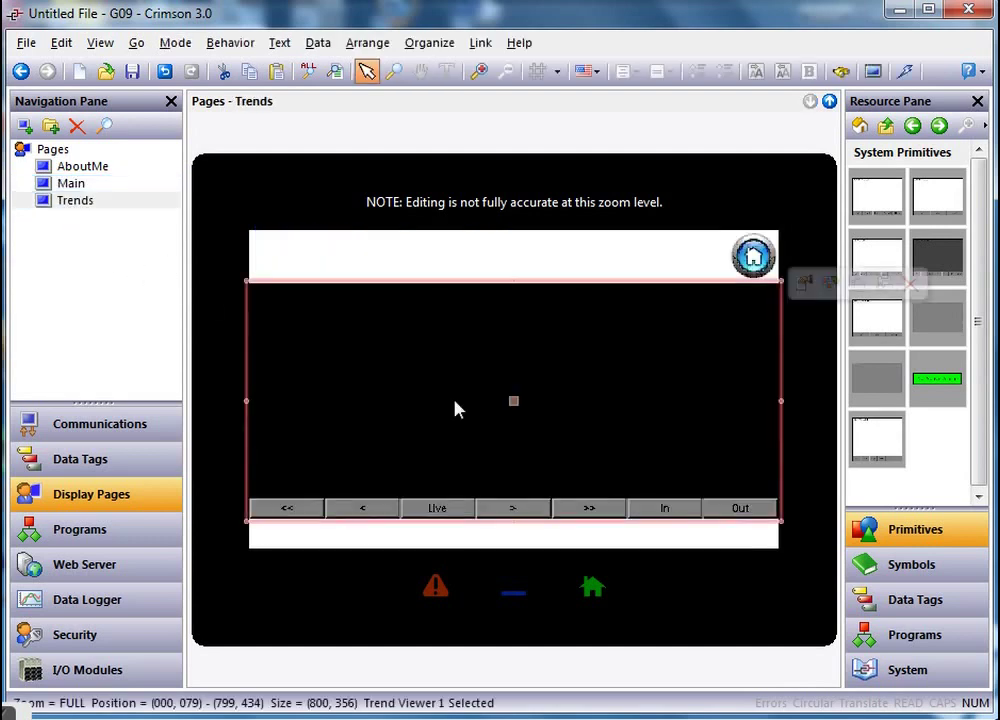
double_click(455, 408)
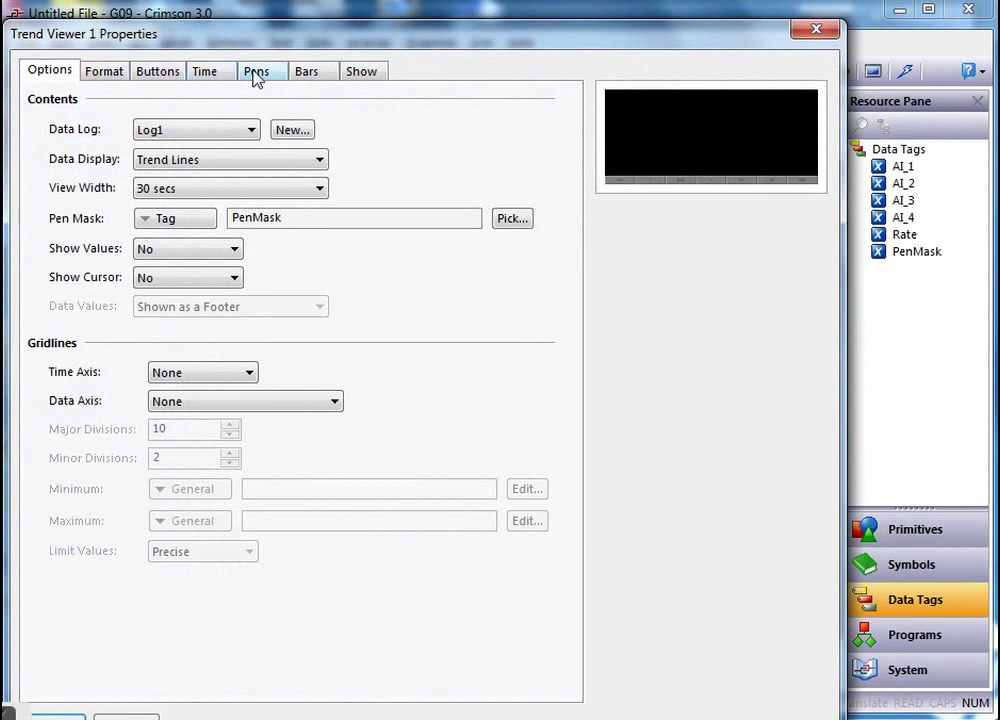
left_click(262, 80)
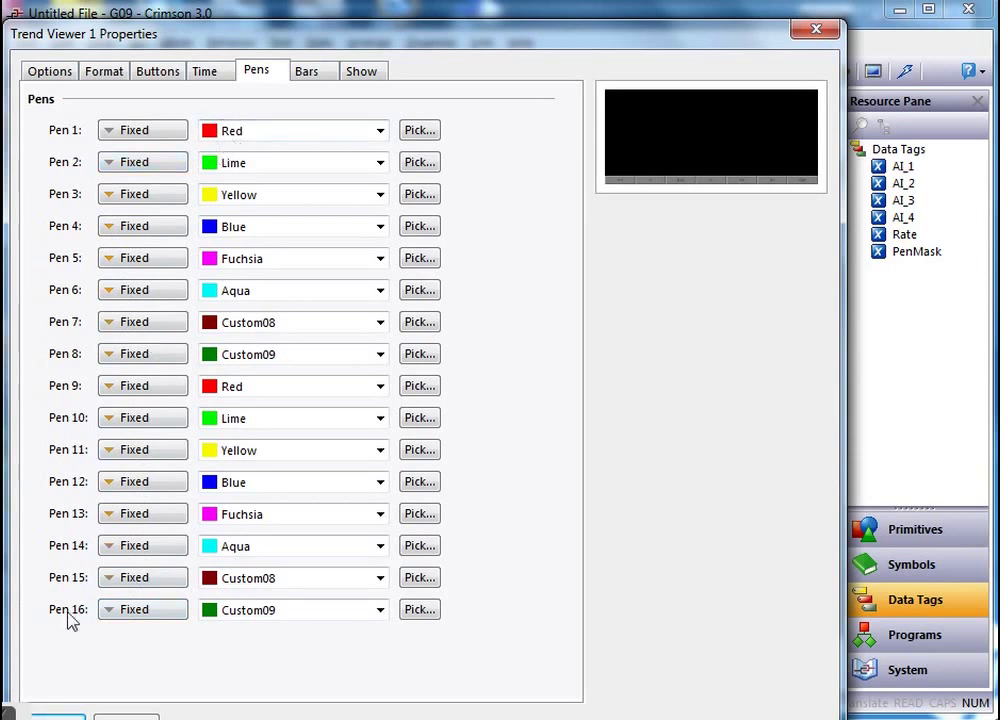
left_click(58, 717)
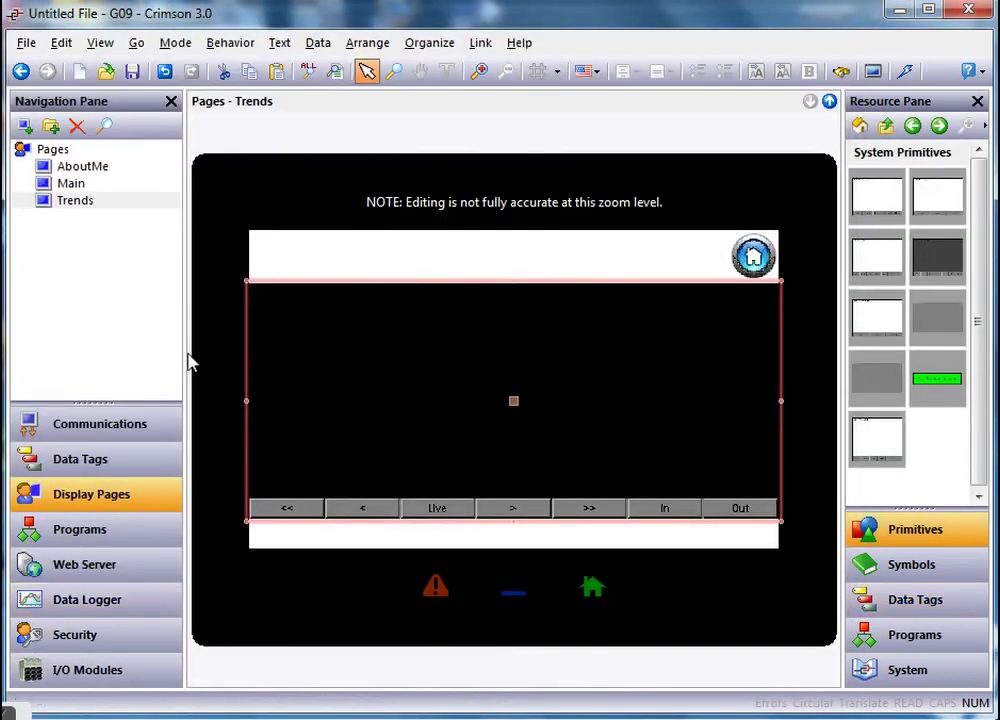
- Place a red rounded rectangle about 159 by 256 in size over the AI_1 tank on the Main page
left_click(78, 185)
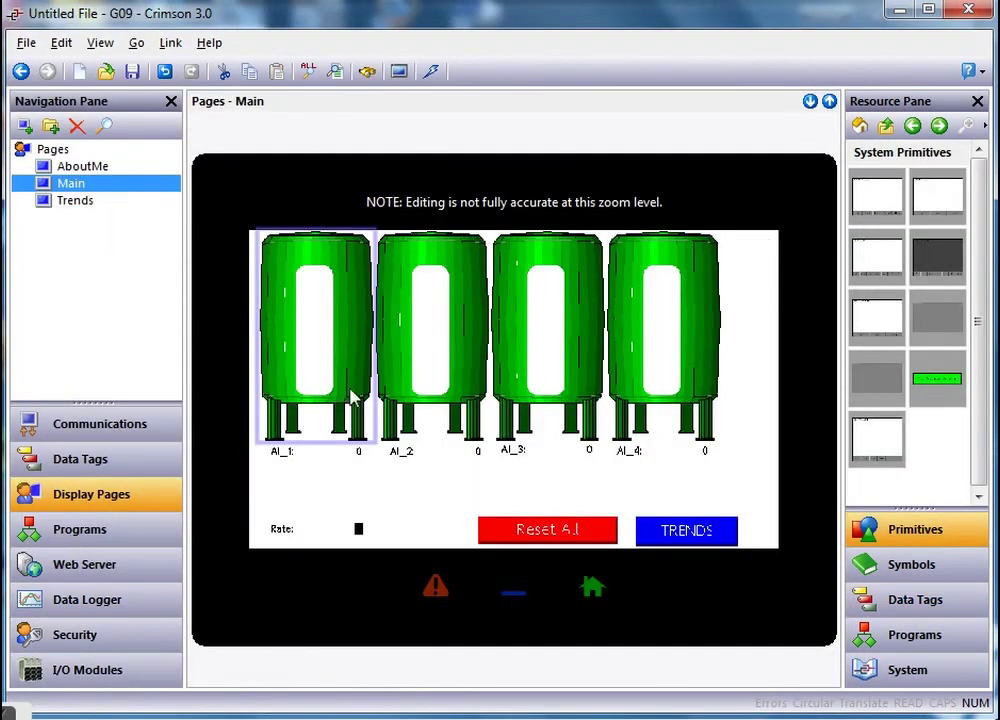
left_click(457, 385)
left_click(355, 406)
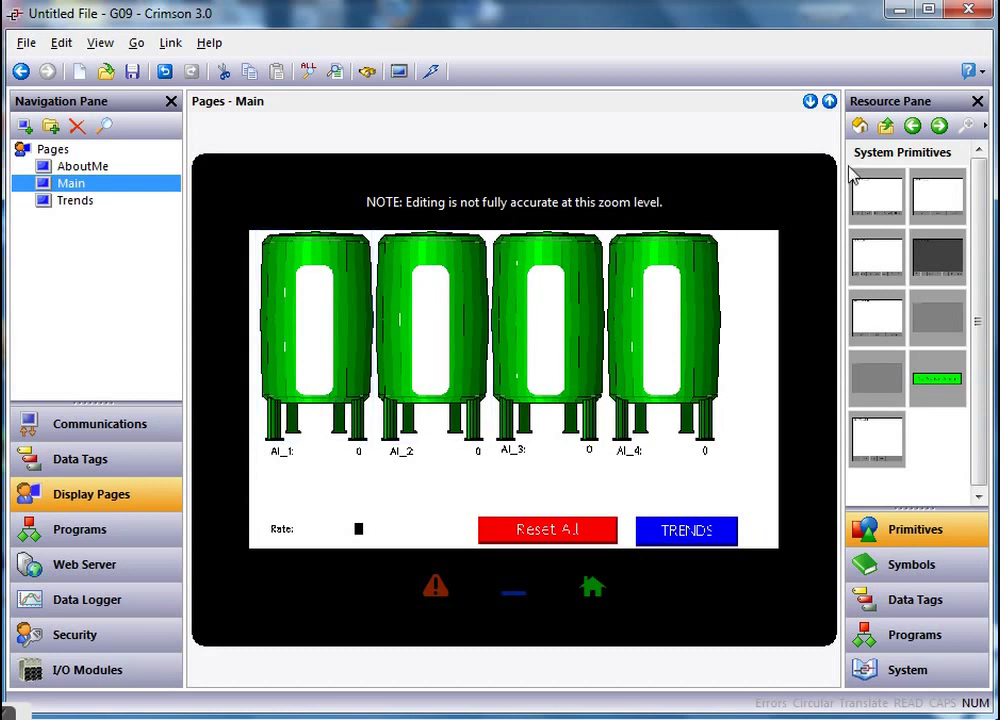
left_click(860, 128)
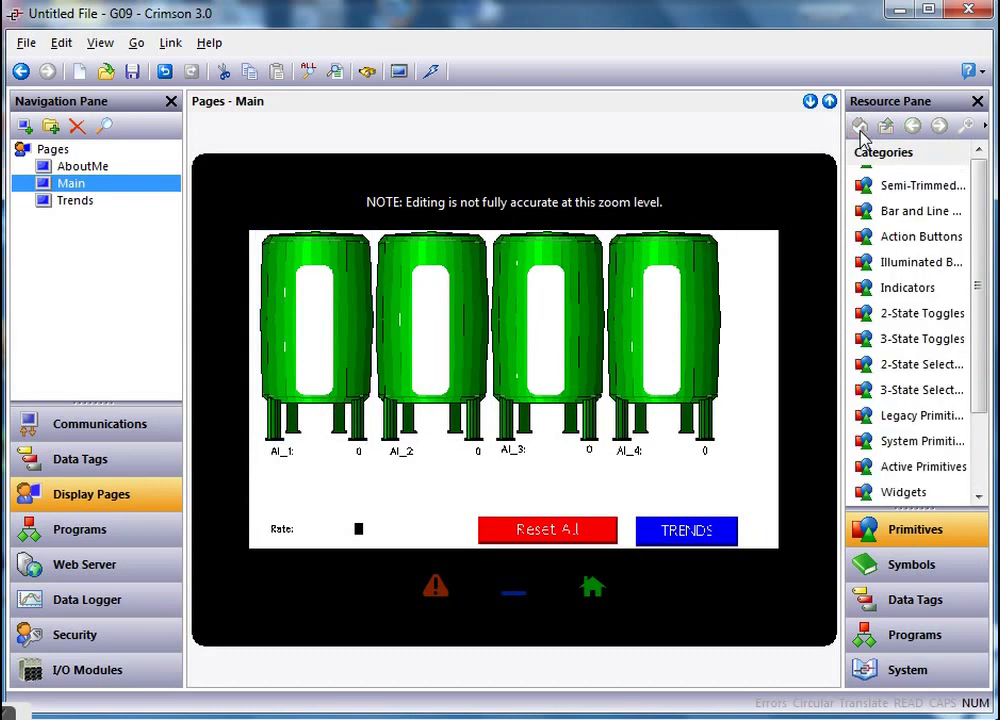
scroll(970, 220, "up", 2)
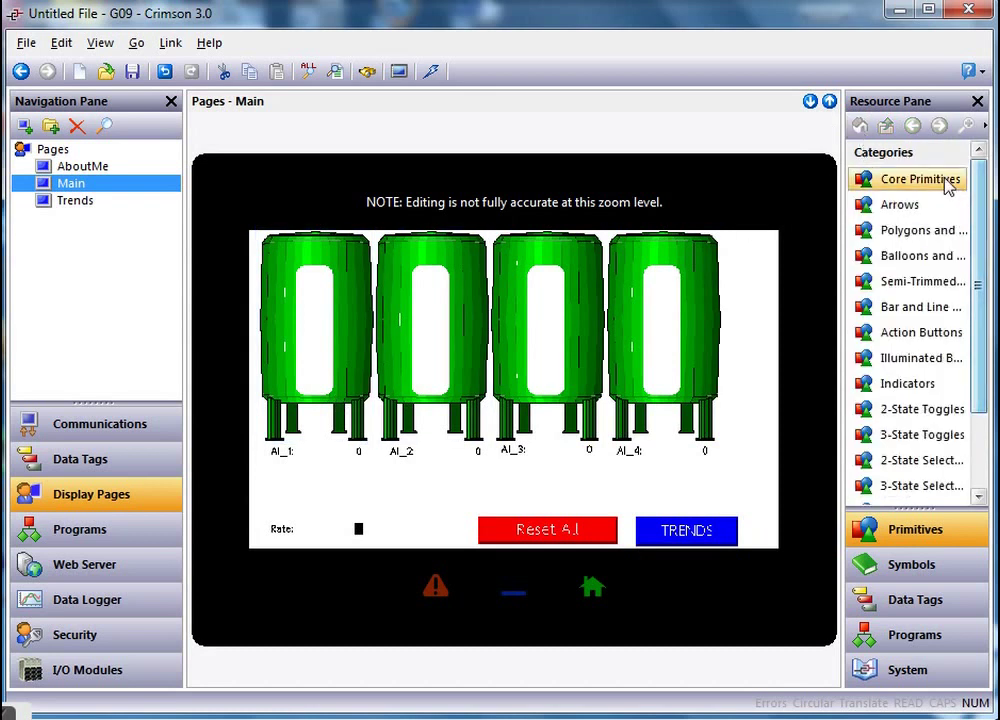
left_click(946, 182)
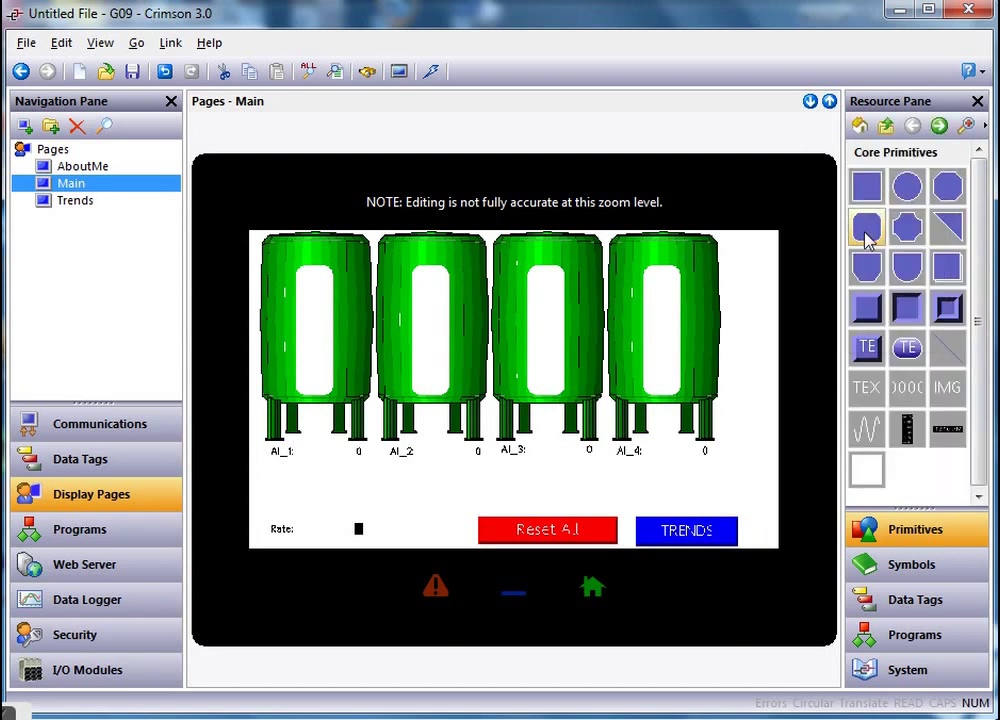
mouse_move(875, 238)
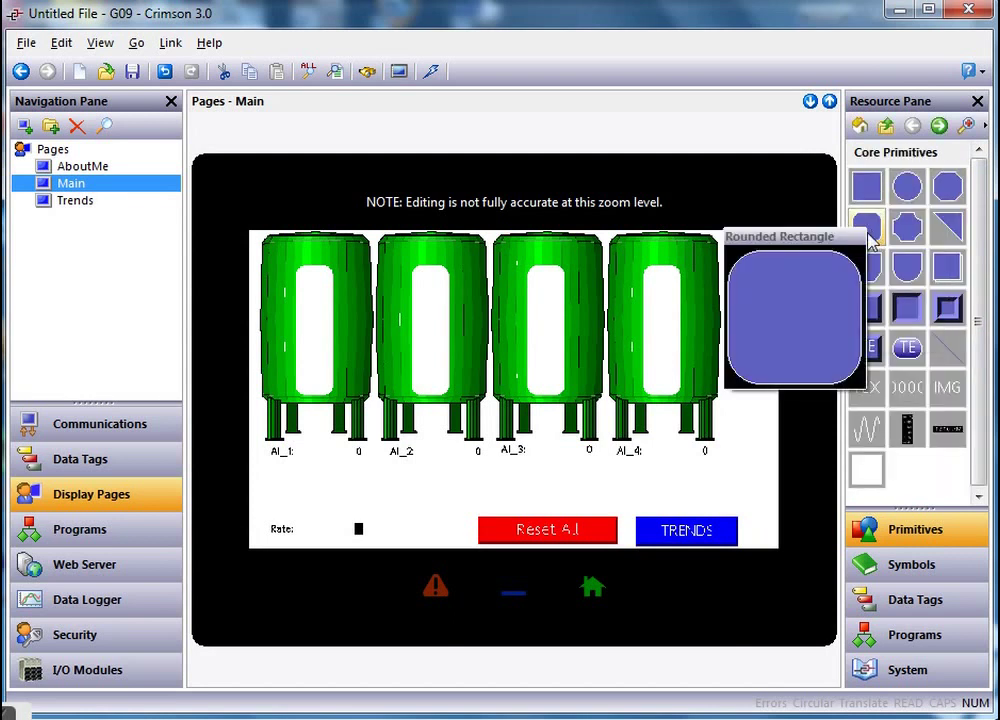
left_click(868, 228)
left_click(868, 234)
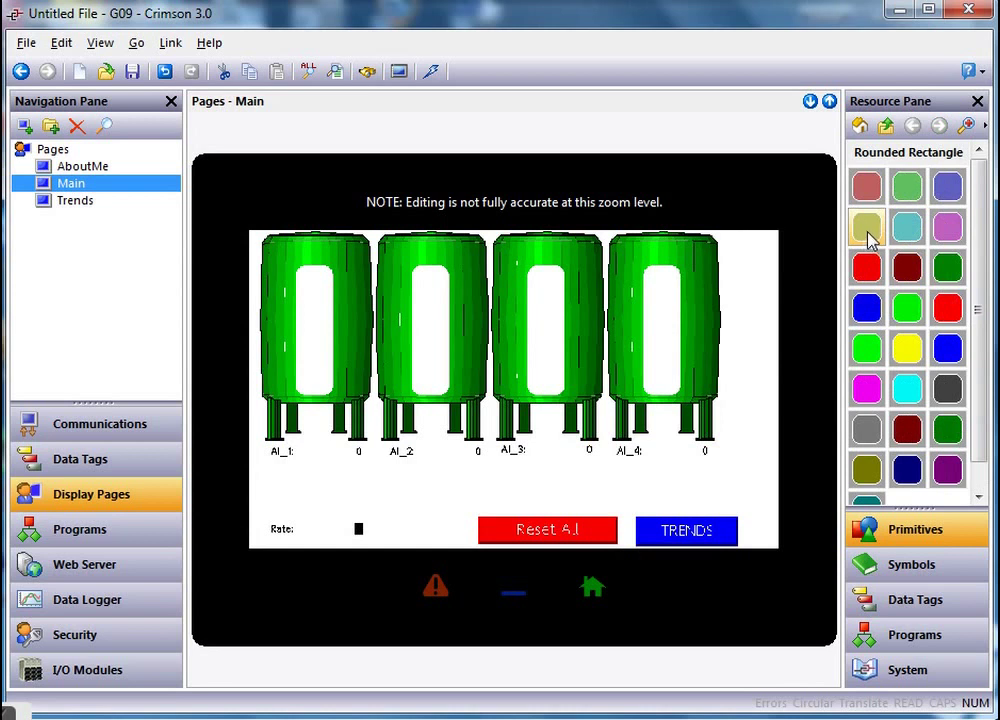
mouse_move(869, 279)
mouse_move(870, 276)
left_mouse_down()
mouse_move(522, 335)
mouse_move(346, 319)
mouse_move(296, 263)
mouse_move(363, 431)
mouse_move(358, 393)
mouse_move(370, 398)
mouse_move(364, 404)
left_mouse_up()
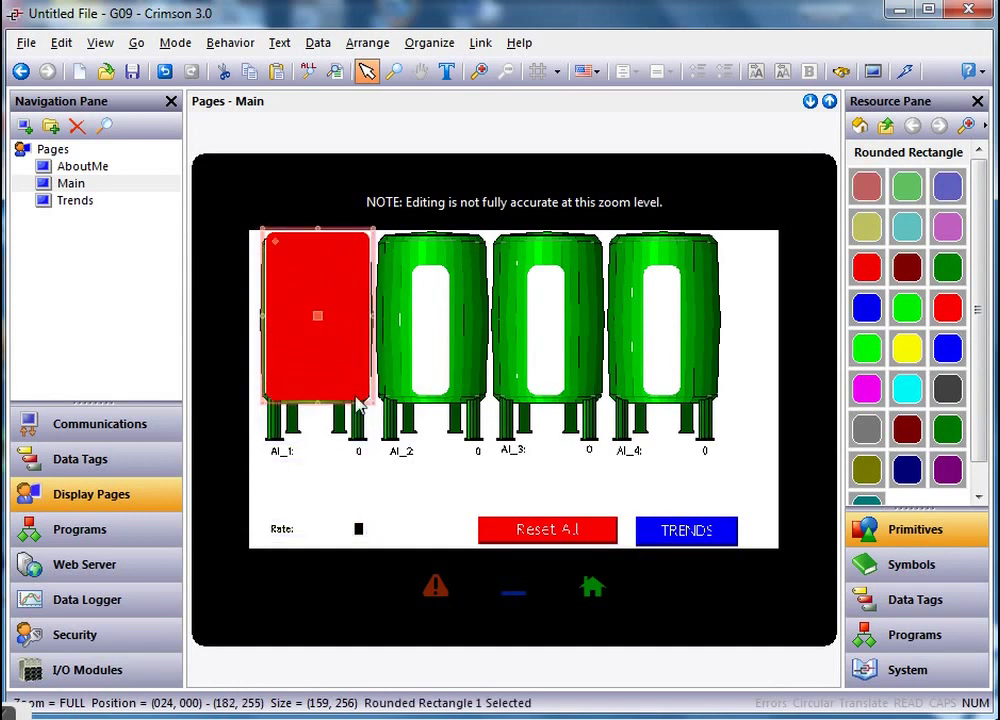
- Make the rounded rectangle invisible by setting its fill pattern to No Fill and its edge width to None
double_click(330, 349)
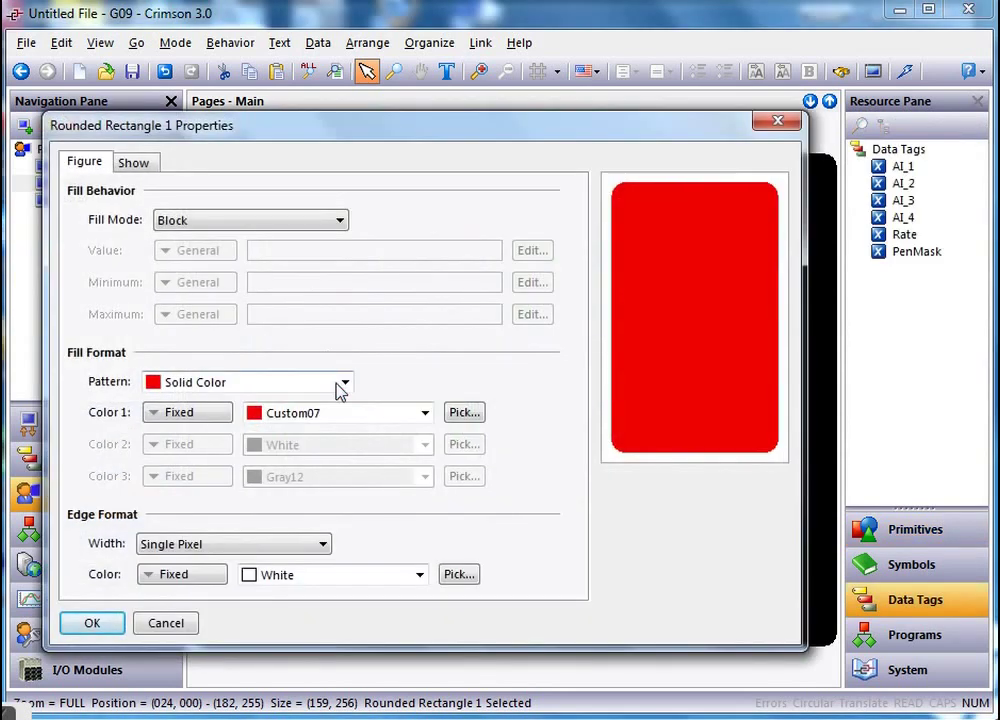
left_click(345, 382)
left_click_drag(348, 447, 346, 431)
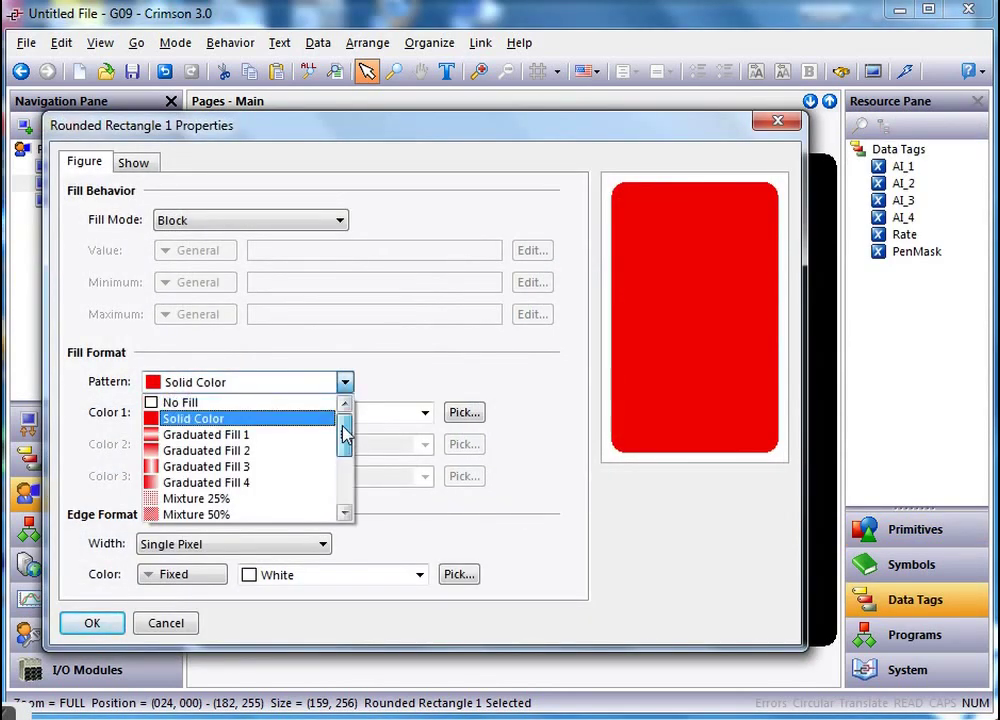
left_click(292, 404)
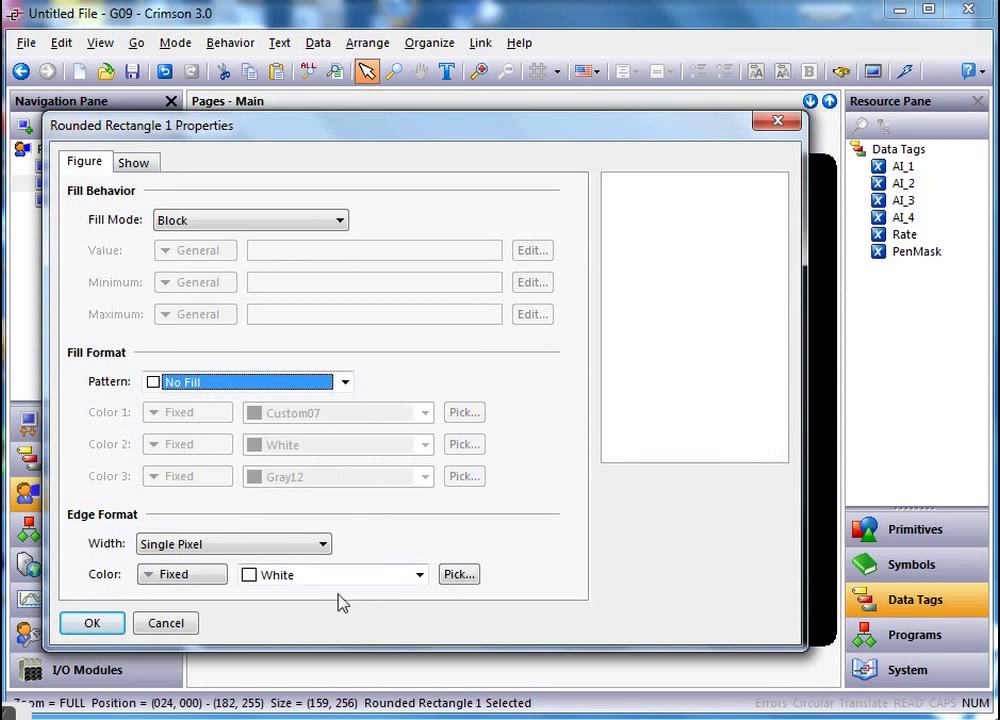
left_click(279, 547)
left_click(267, 565)
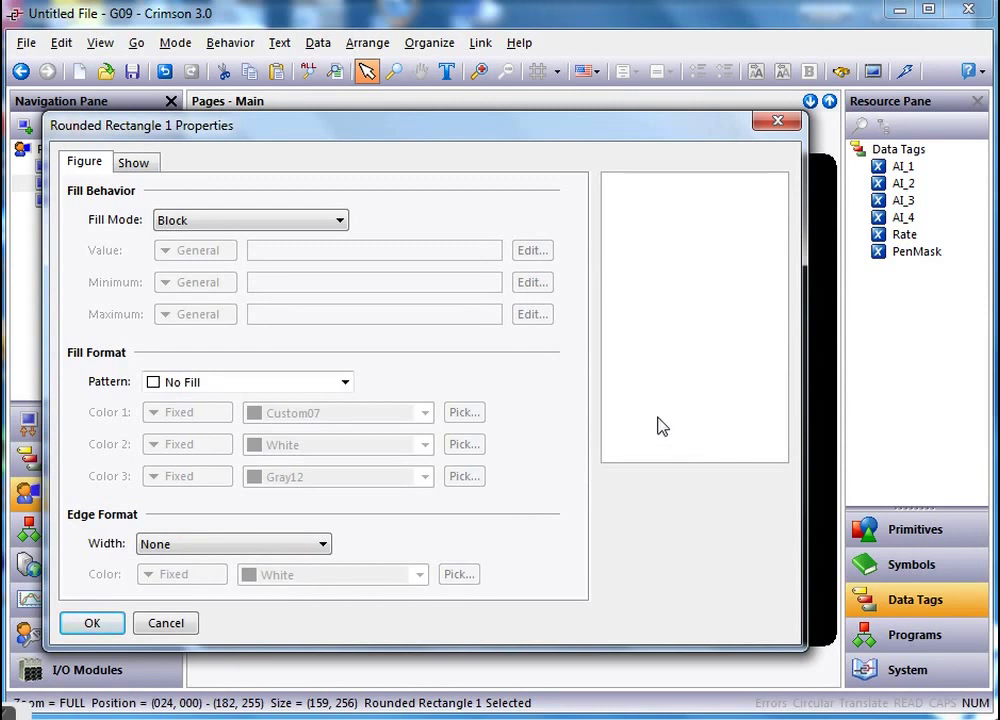
left_click(101, 624)
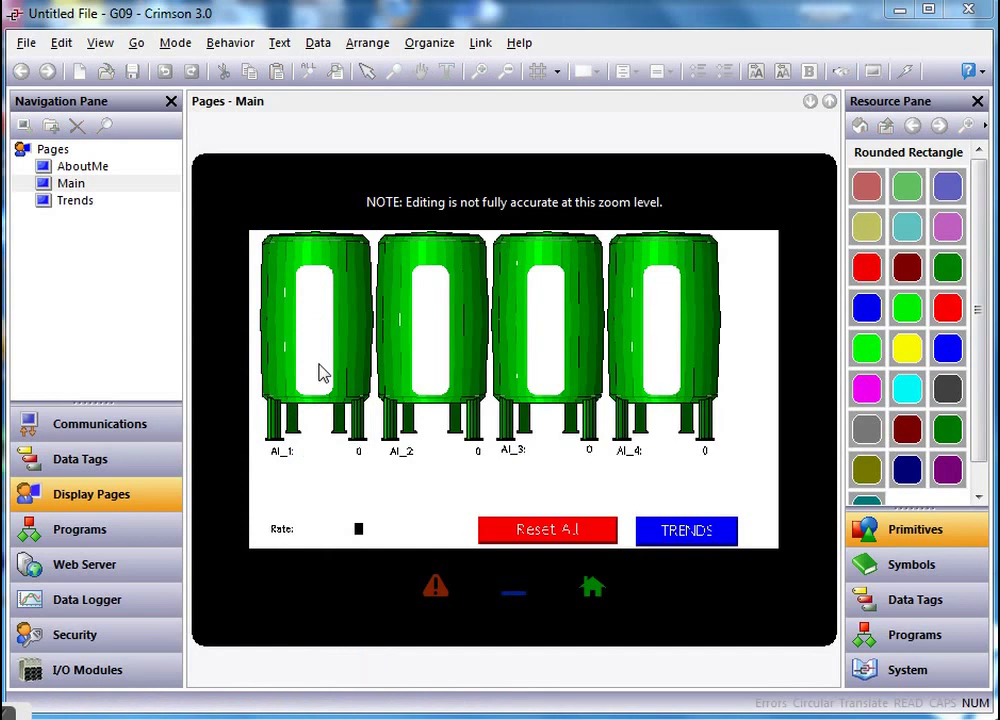
- Give the rounded rectangle over the AI_1 tank a User Defined action with complex code for On Released
left_click(322, 385)
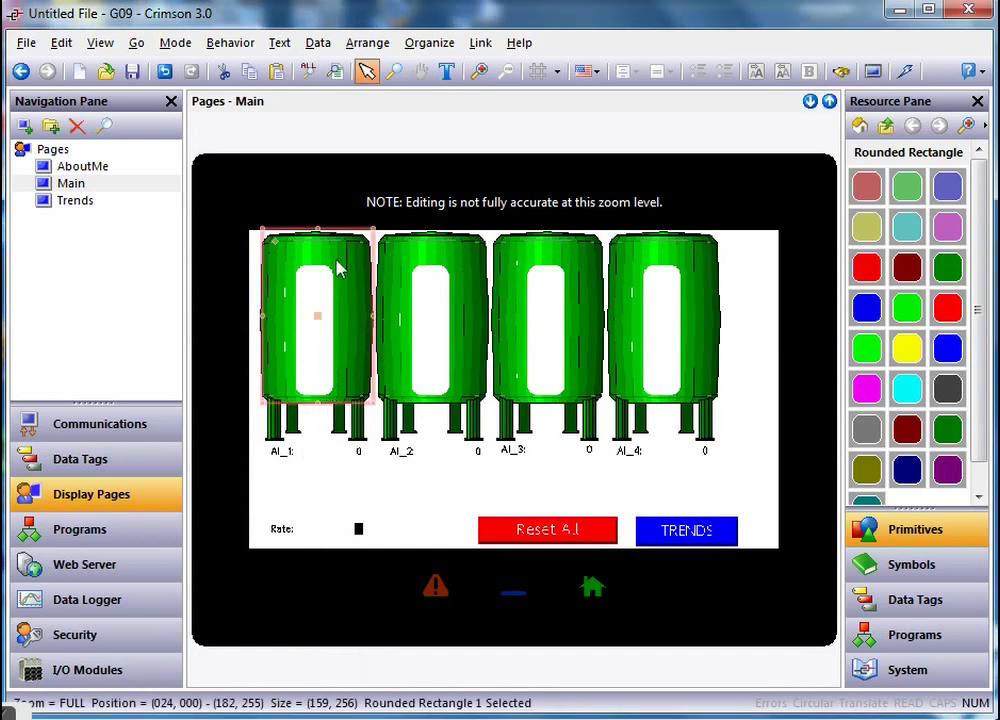
right_click(325, 335)
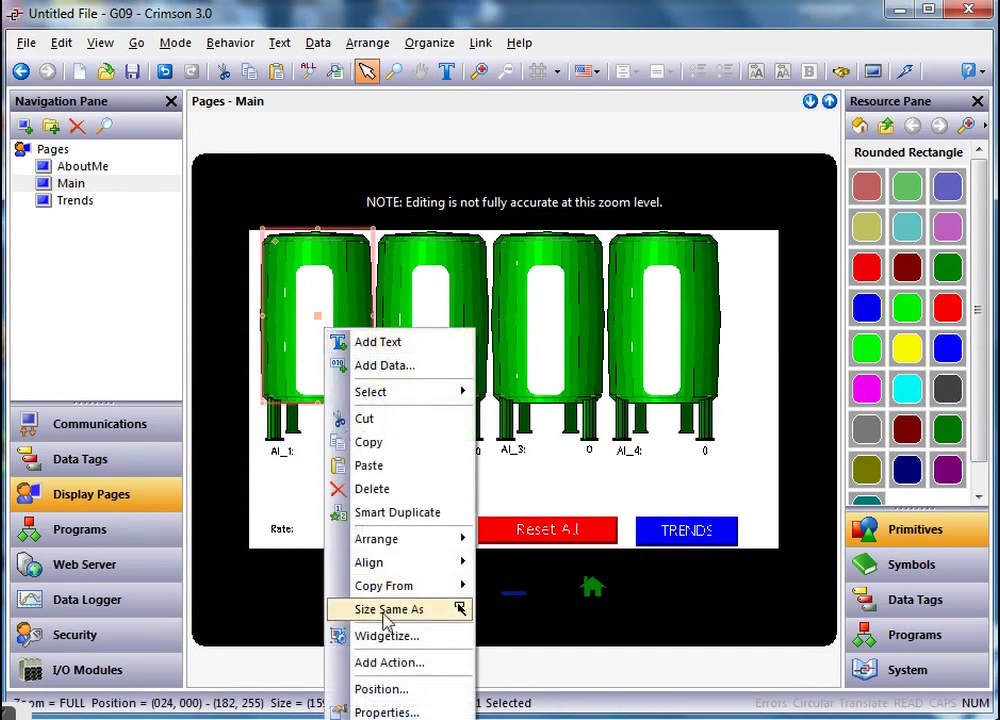
left_click(389, 663)
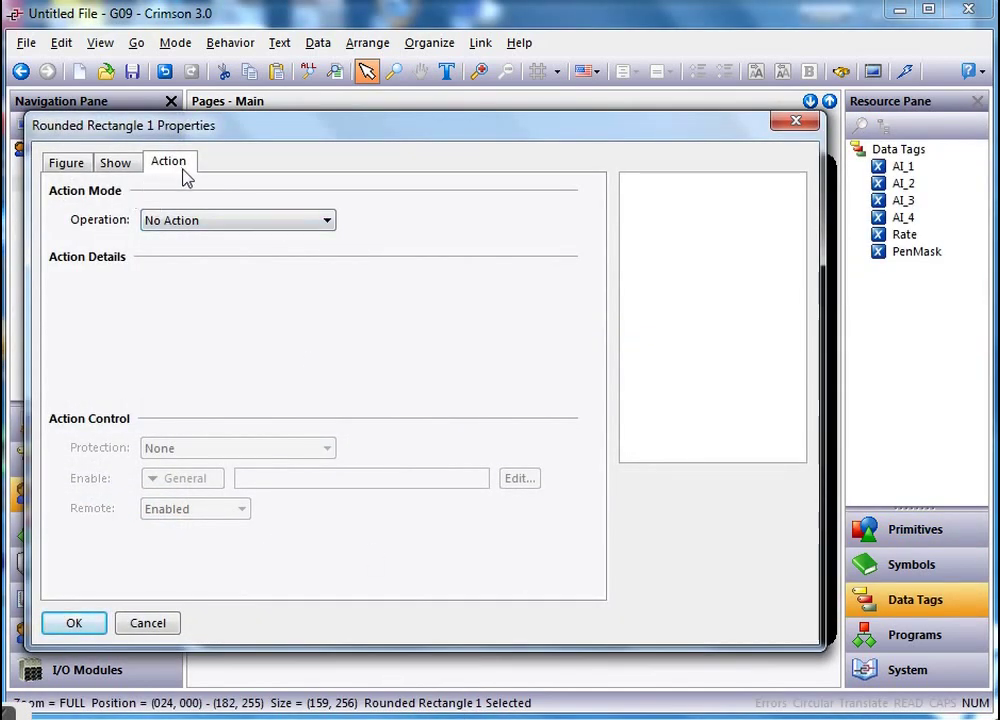
left_click(236, 223)
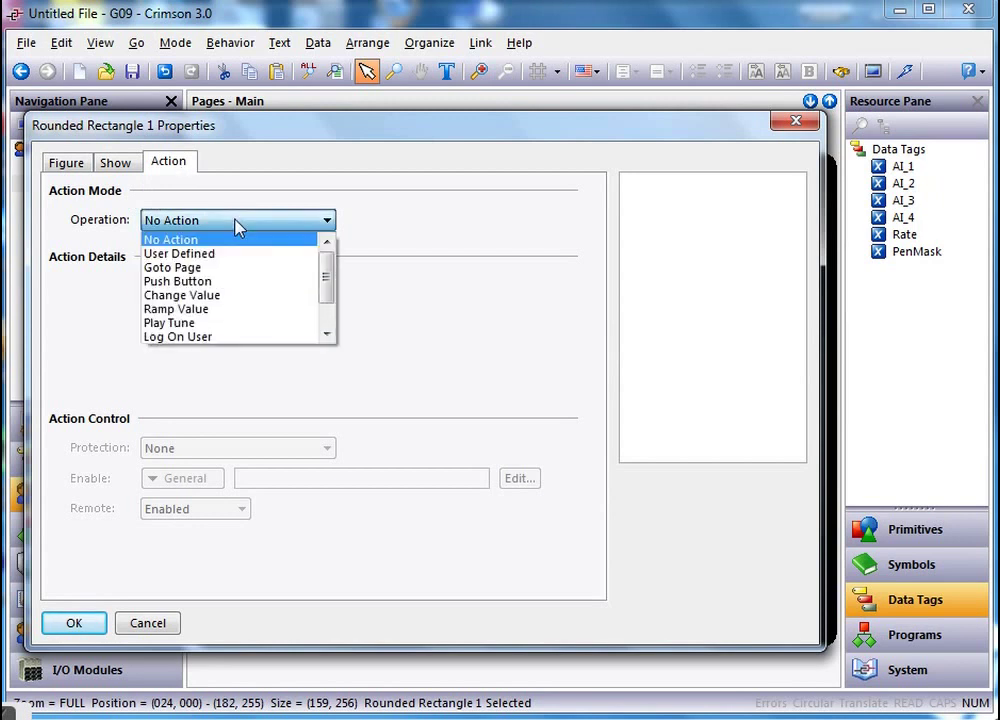
left_click(214, 254)
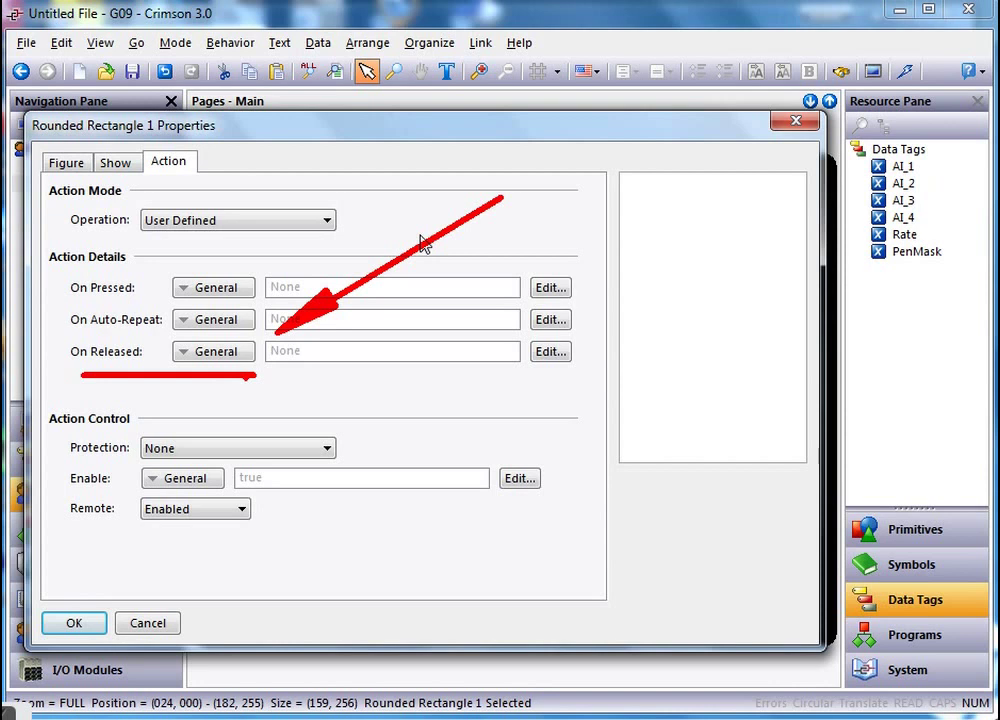
left_click(233, 358)
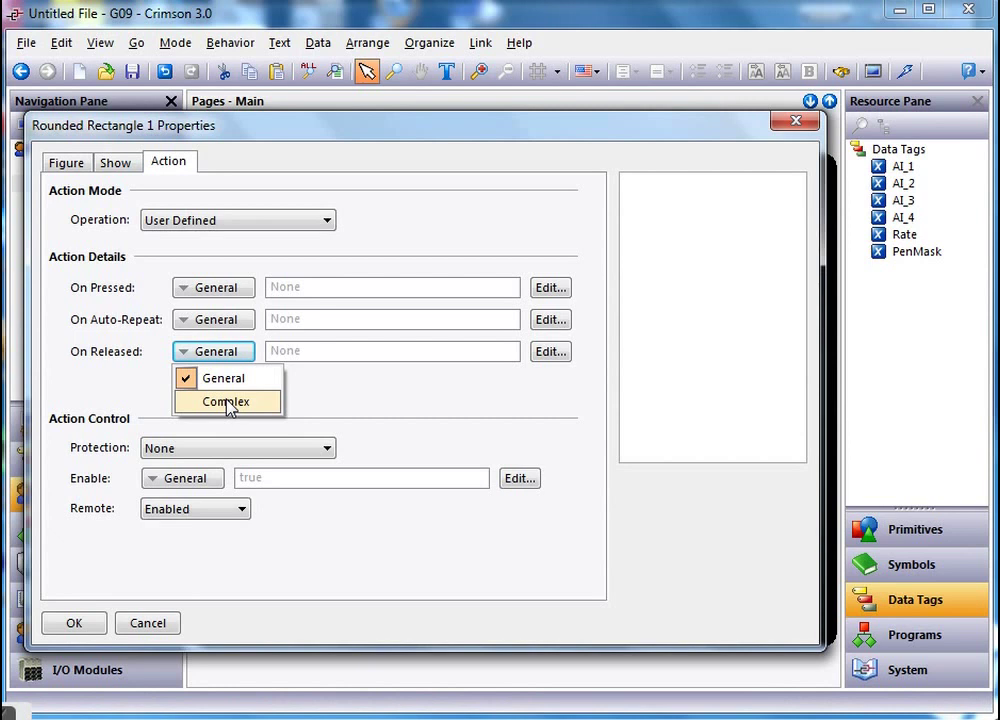
left_click(226, 402)
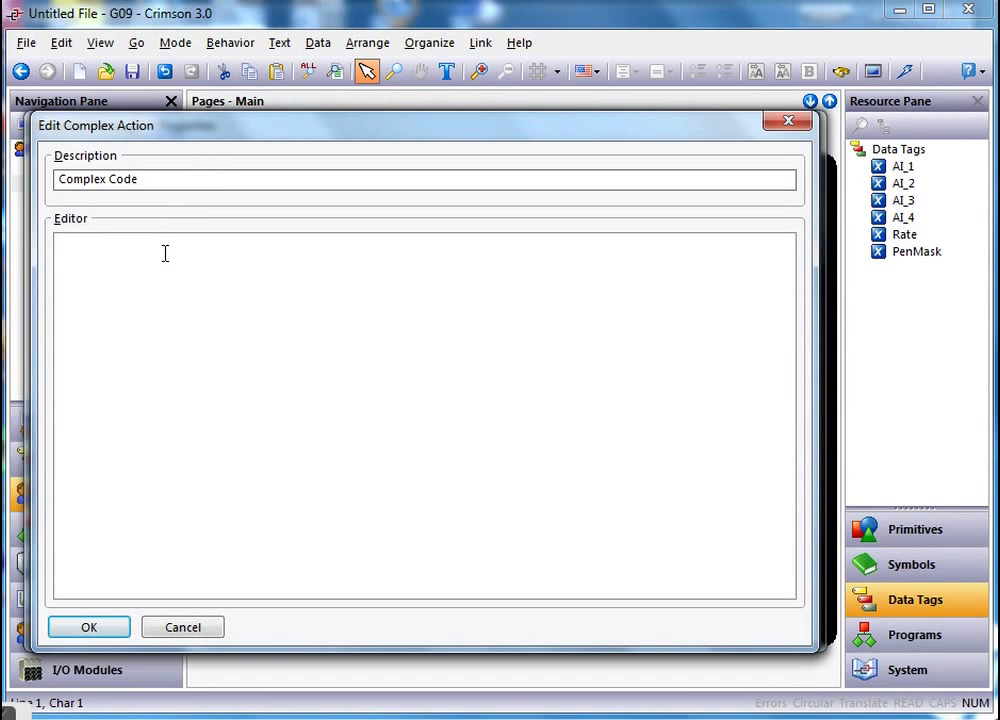
- Write the complex action code "PenMask = 0b0001;" followed by "GoToPage(Trends);" on a second line
left_click_drag(906, 263, 215, 255)
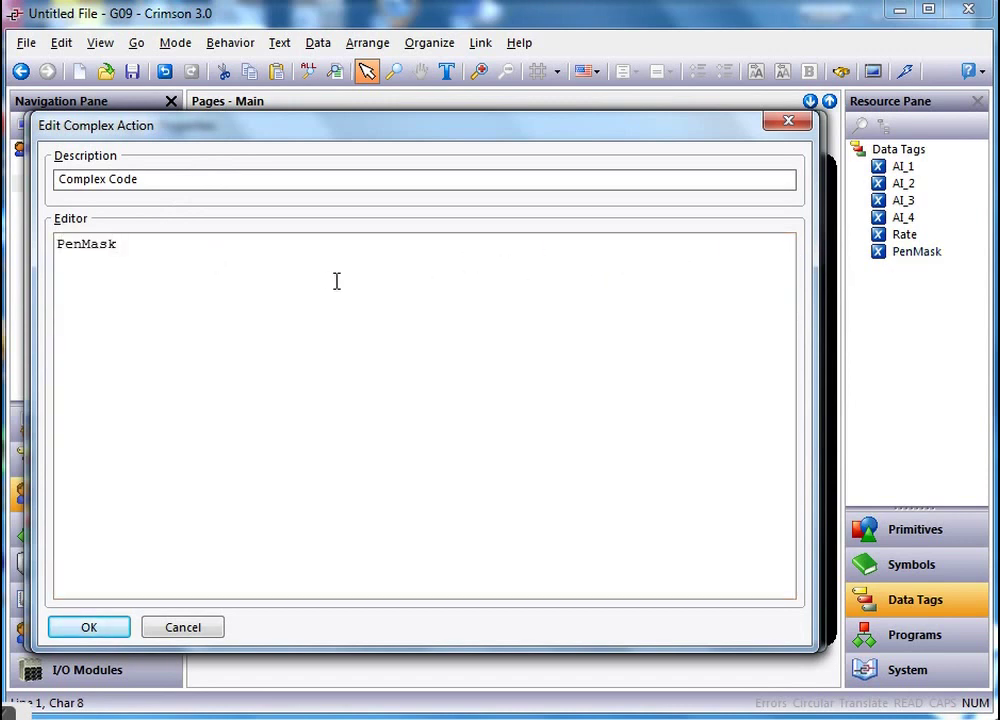
type("= 0b0001;")
key("Return")
type("GoT")
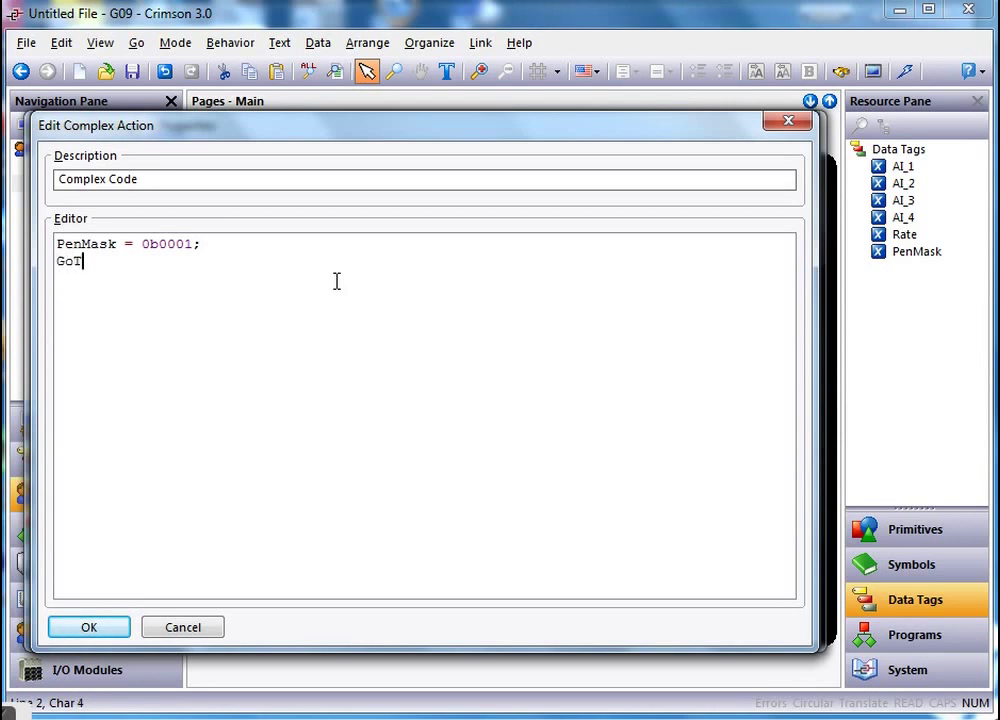
type("p")
type("Page(")
type("Trends)")
type(";")
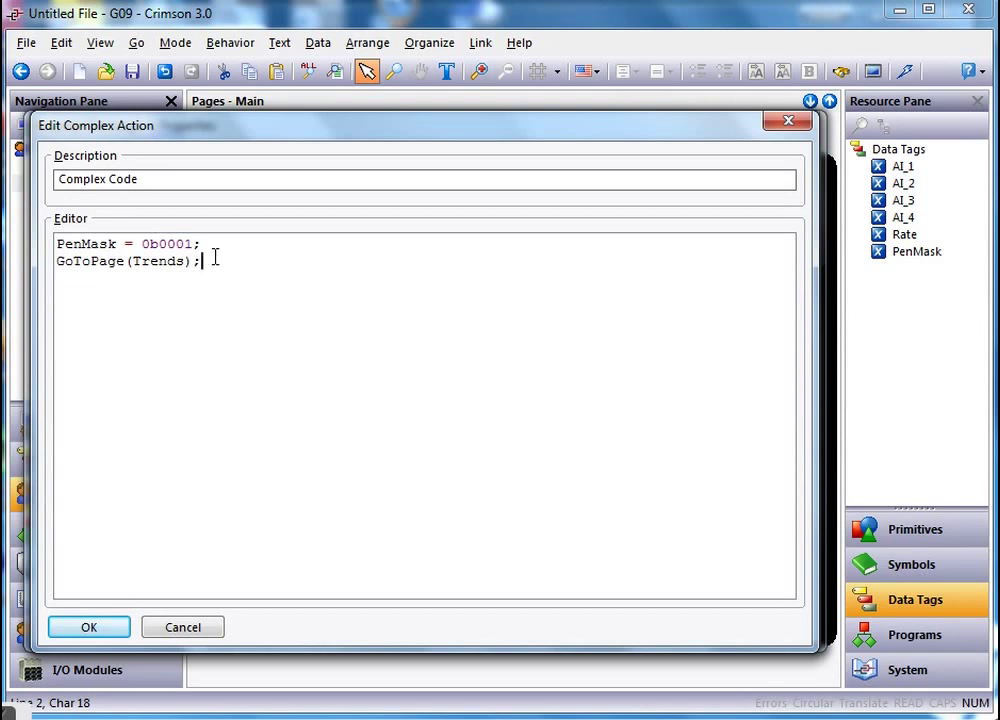
- Copy both lines of the action code, and accept the code and the rectangle's properties
left_click_drag(210, 261, 57, 243)
right_click(70, 255)
left_click(105, 284)
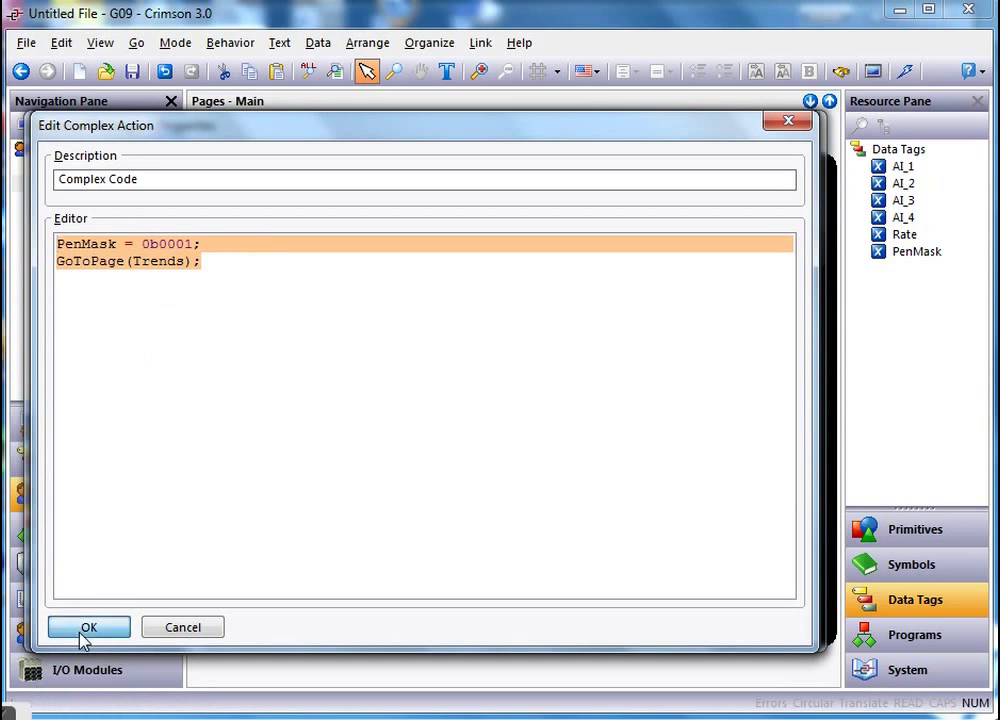
left_click(88, 628)
left_click(73, 623)
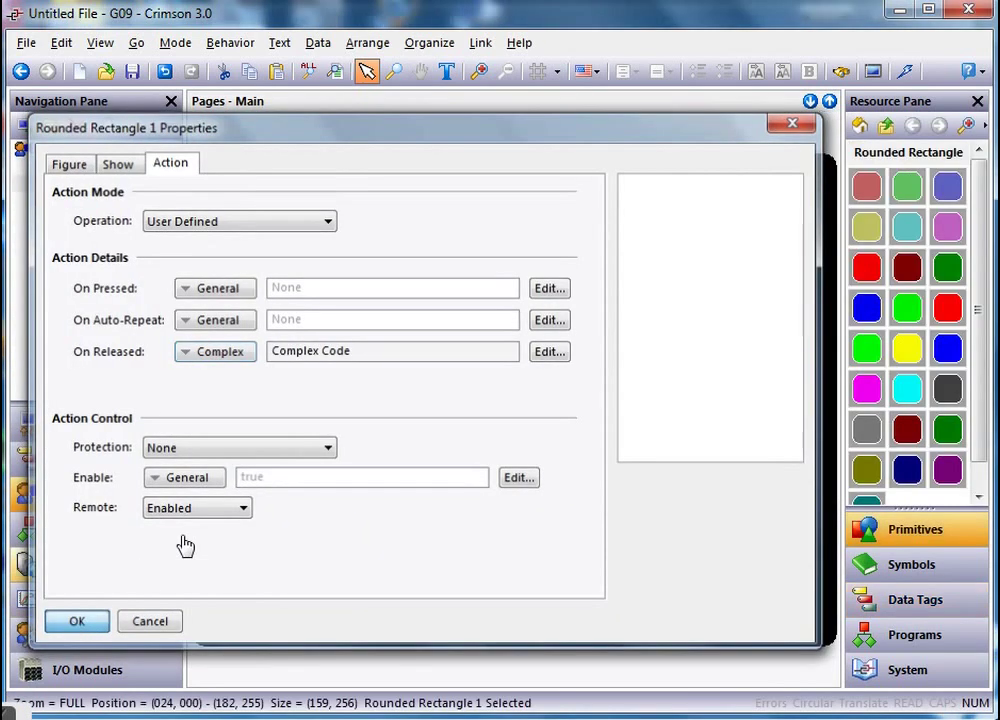
- Copy the rounded rectangle from the AI_1 tank and paste three copies across the AI_2, AI_3 and AI_4 tanks
right_click(322, 348)
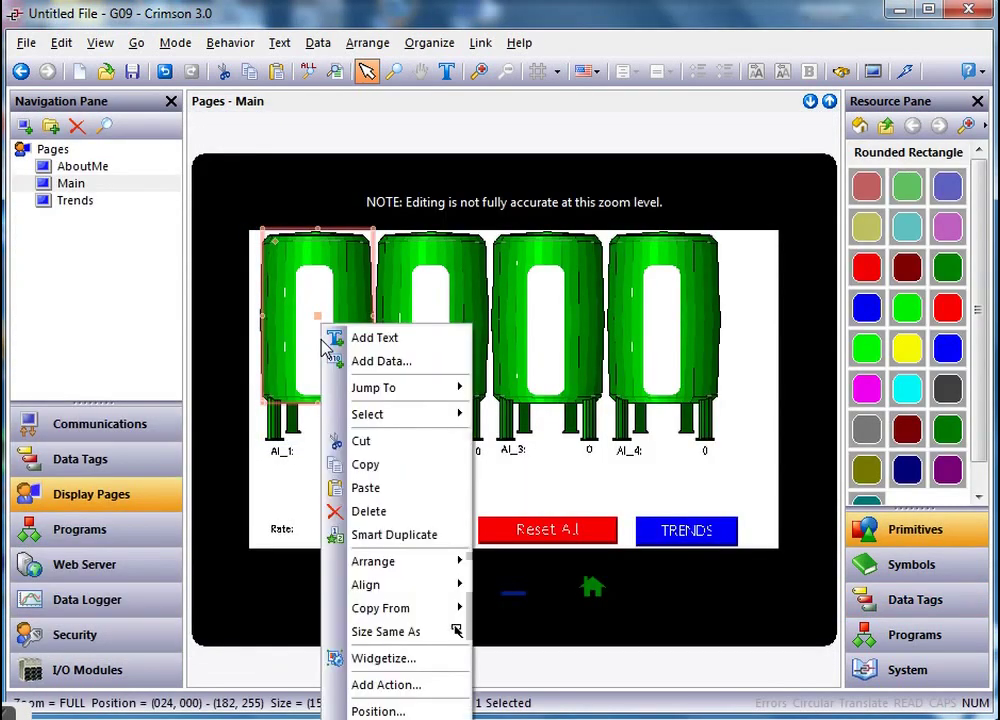
left_click(379, 469)
right_click(423, 340)
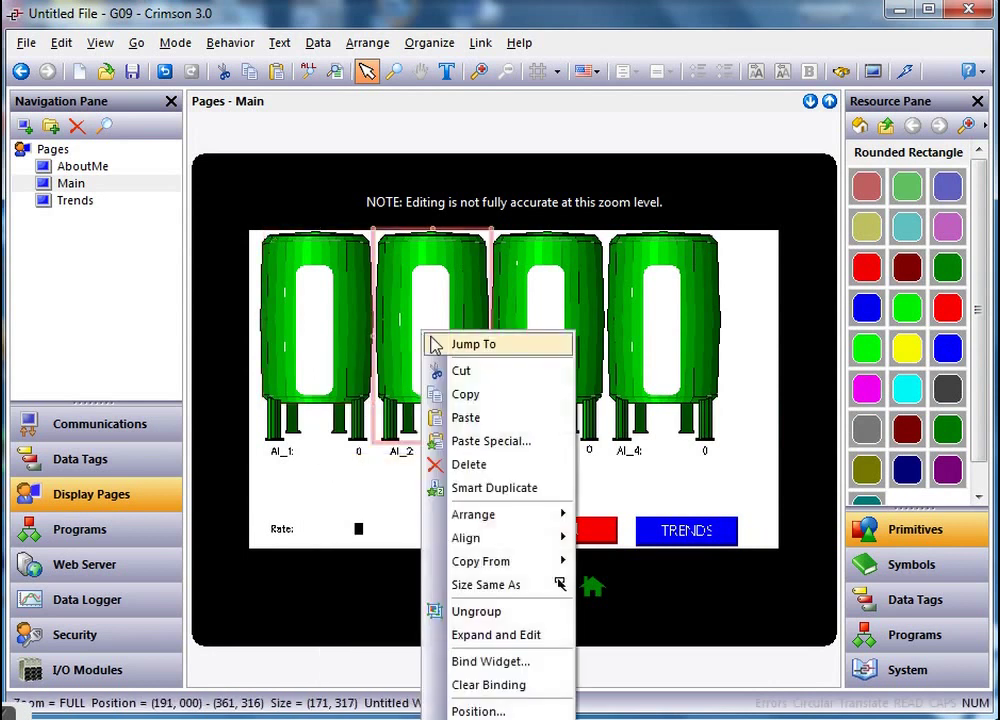
left_click(469, 417)
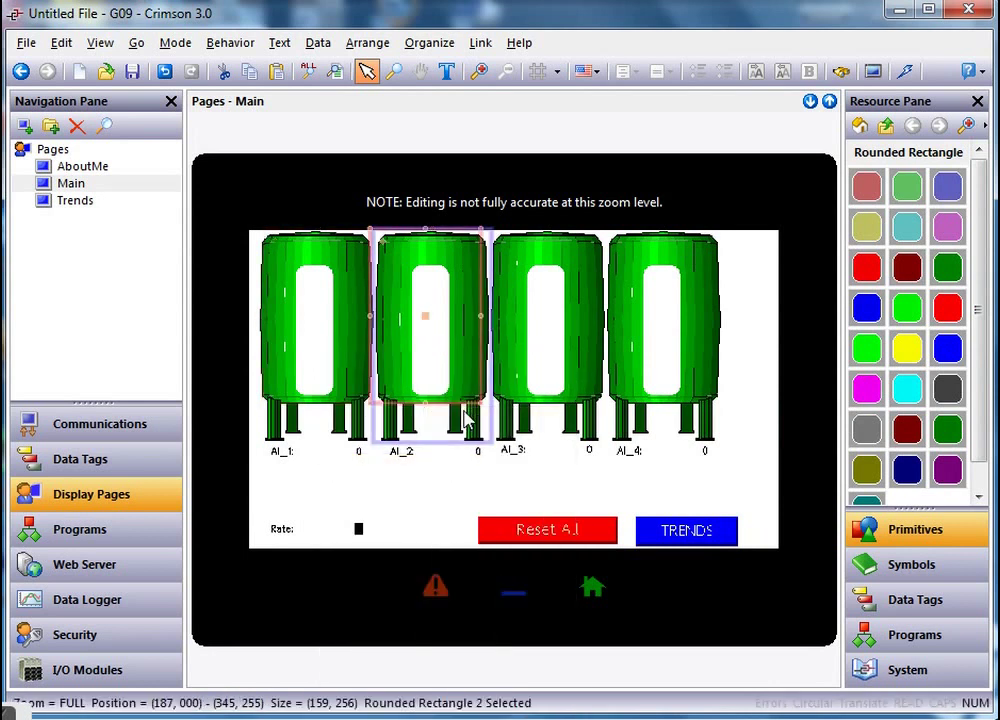
key("ctrl+v")
key("ctrl+v")
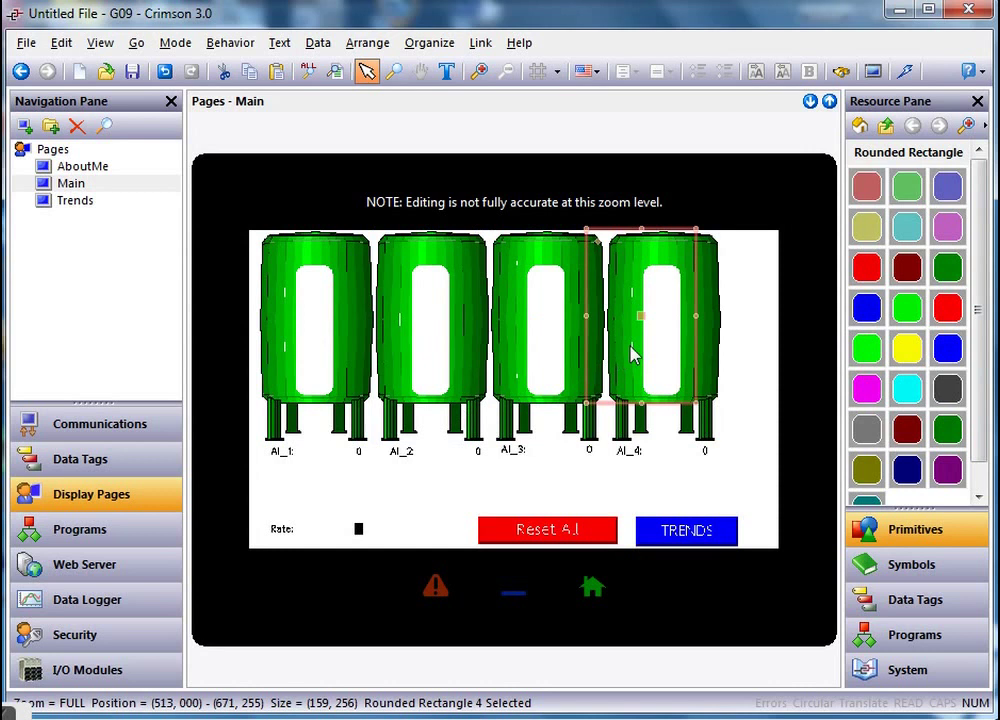
- Align the second rounded rectangle with the AI_2 tank and set PenMask to 0b0010 in its On Released code
left_click(433, 338)
left_click_drag(424, 317, 427, 318)
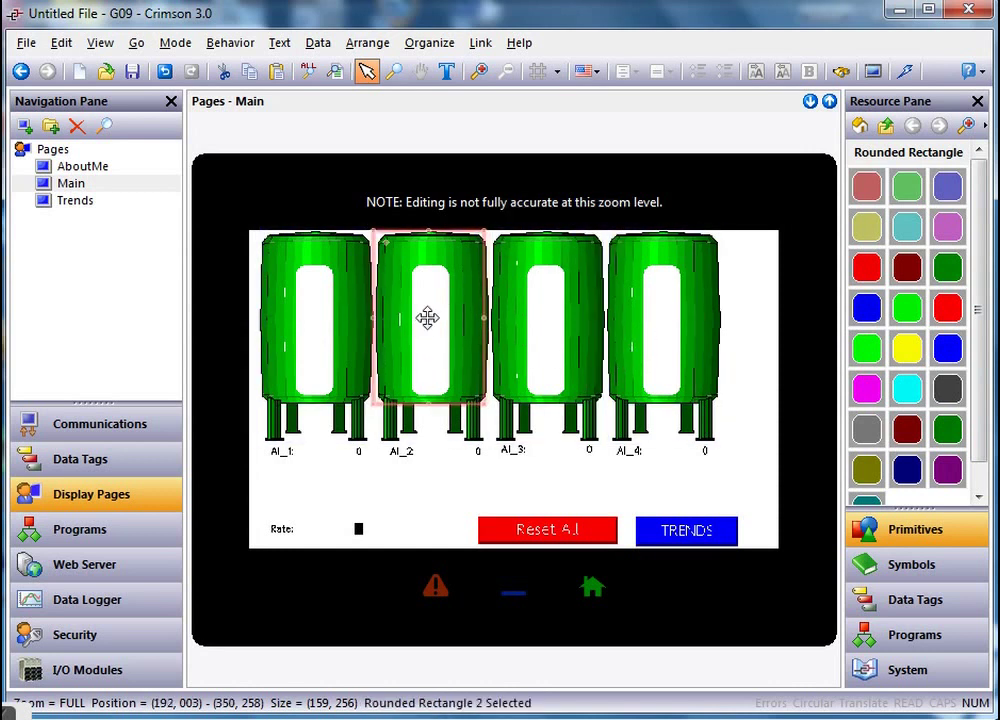
right_click(427, 318)
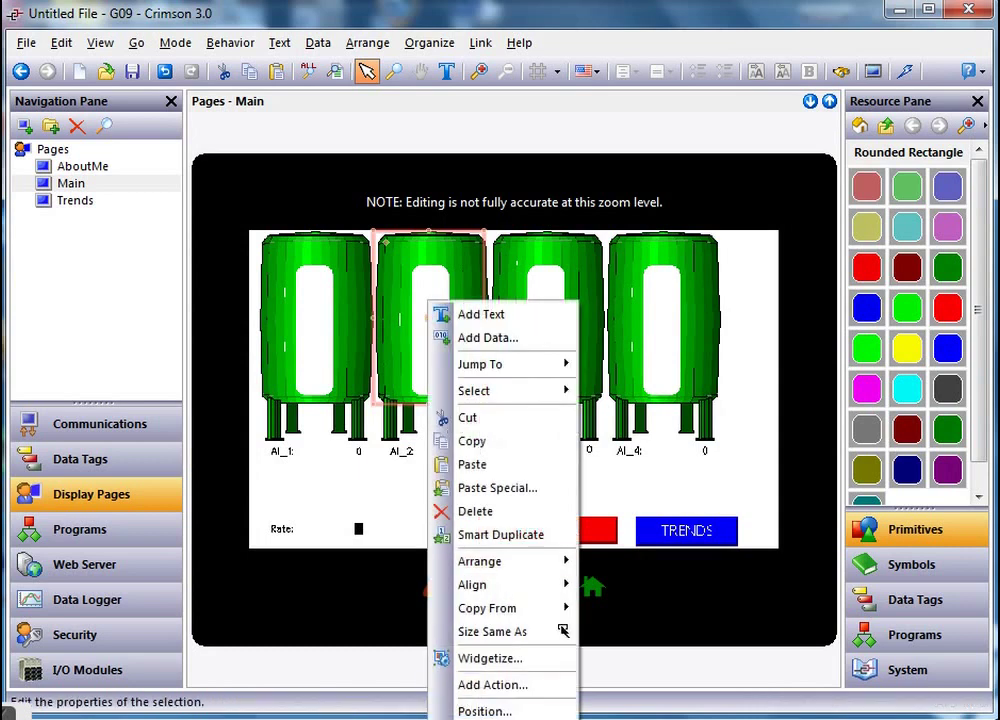
left_click(482, 711)
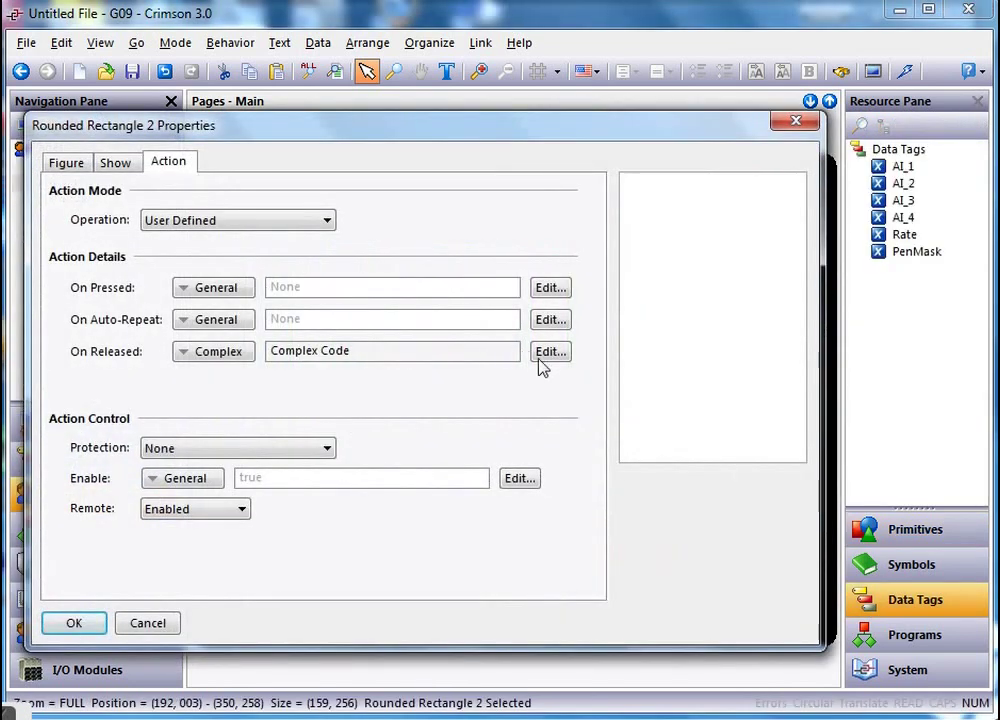
left_click(551, 352)
left_click(188, 244)
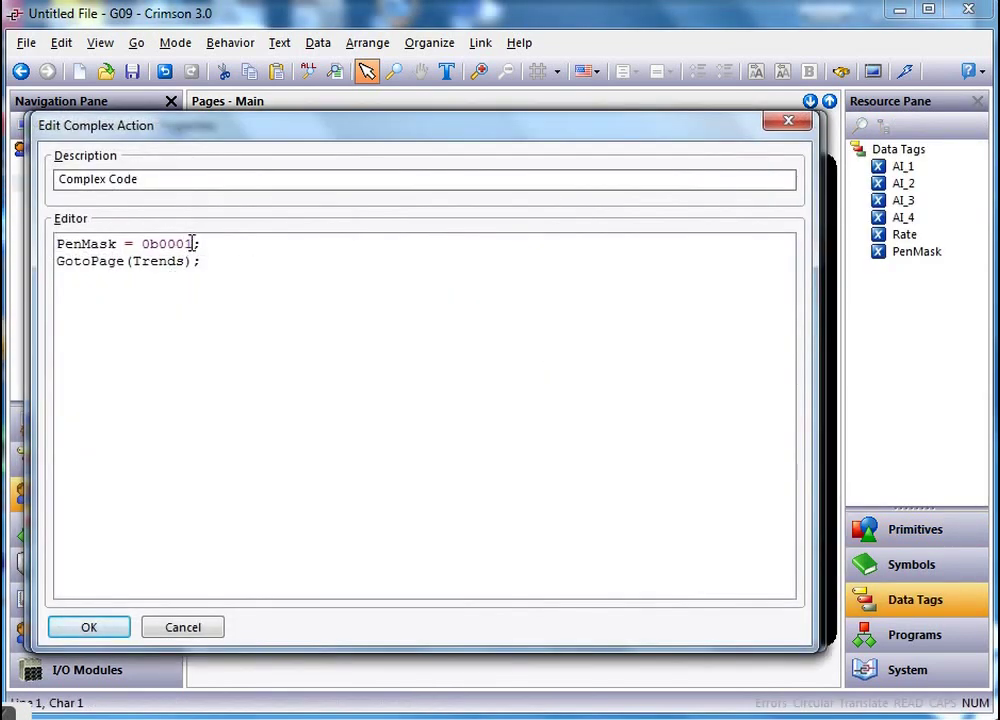
key("BackSpace")
key("BackSpace")
type("10")
left_click(82, 627)
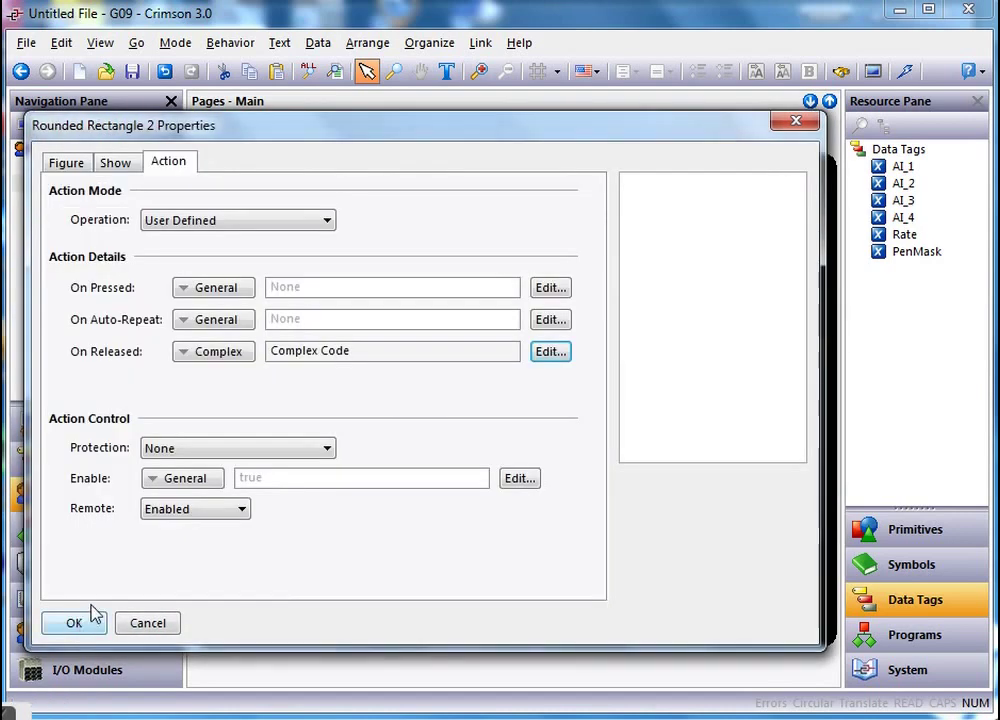
left_click(68, 630)
- Align the third rounded rectangle with the AI_3 tank and set PenMask to 0b0100 in its On Released code
left_click(538, 346)
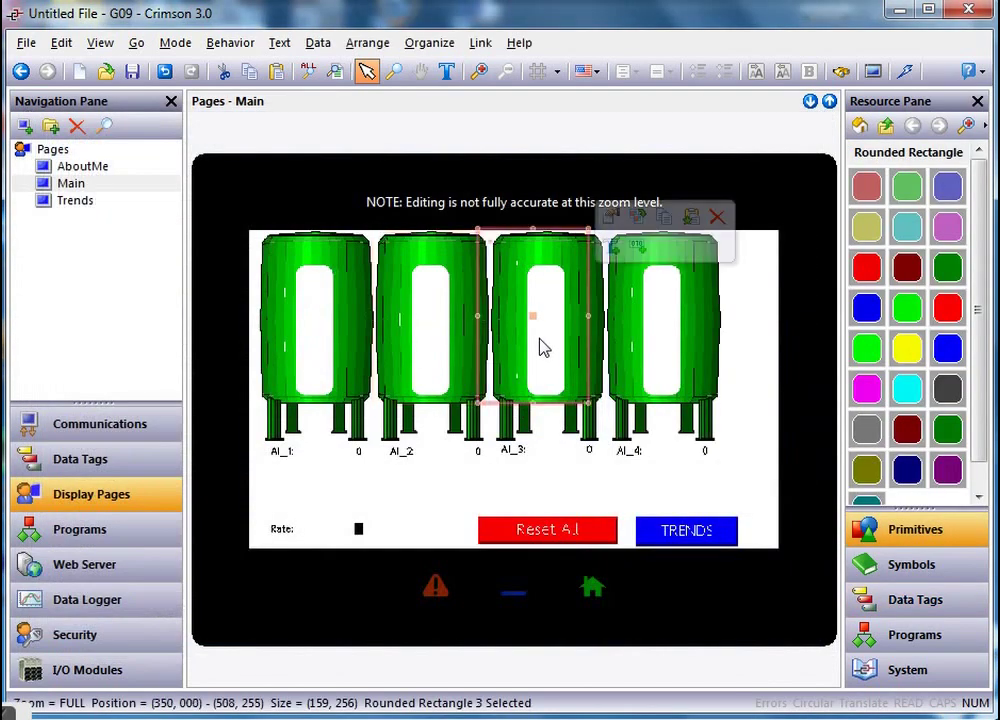
left_click_drag(531, 315, 544, 315)
right_click(543, 317)
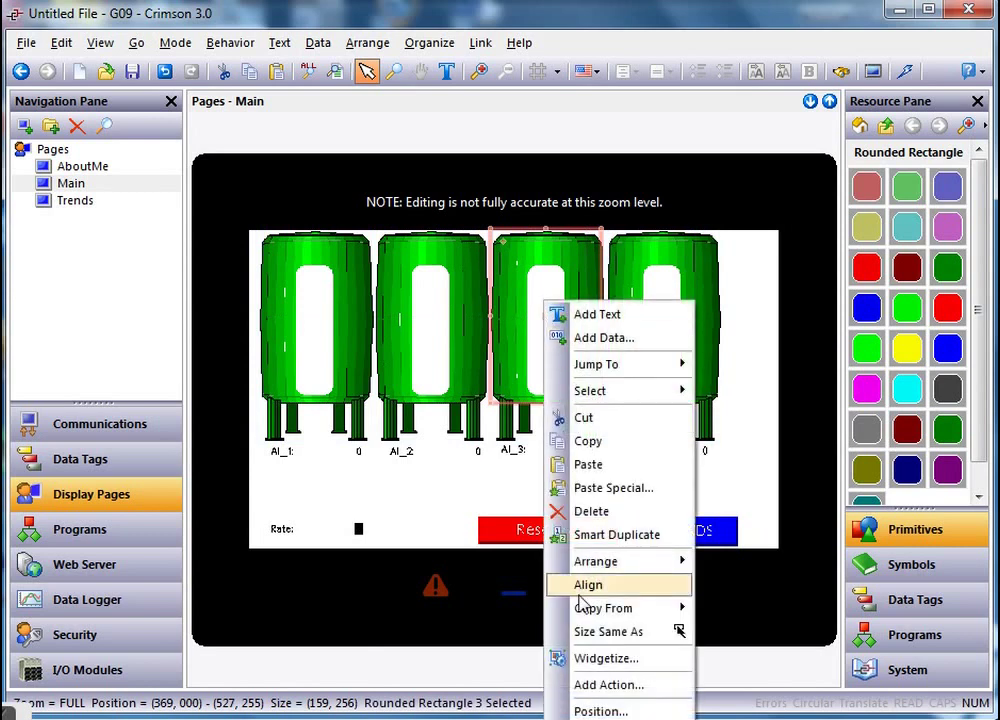
left_click(542, 314)
double_click(542, 314)
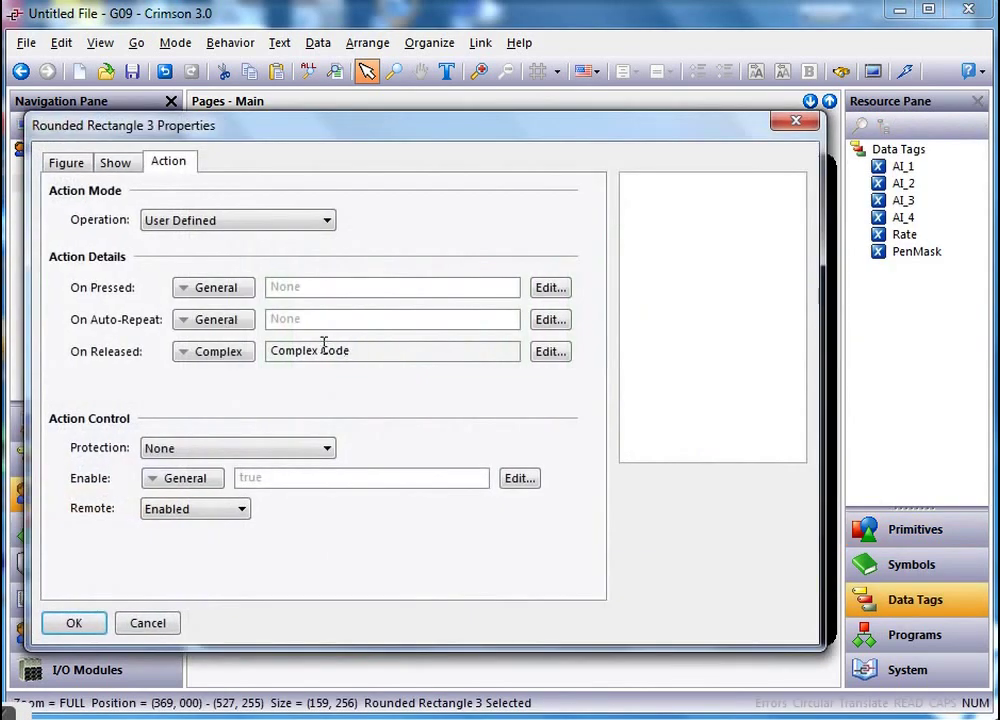
left_click(549, 351)
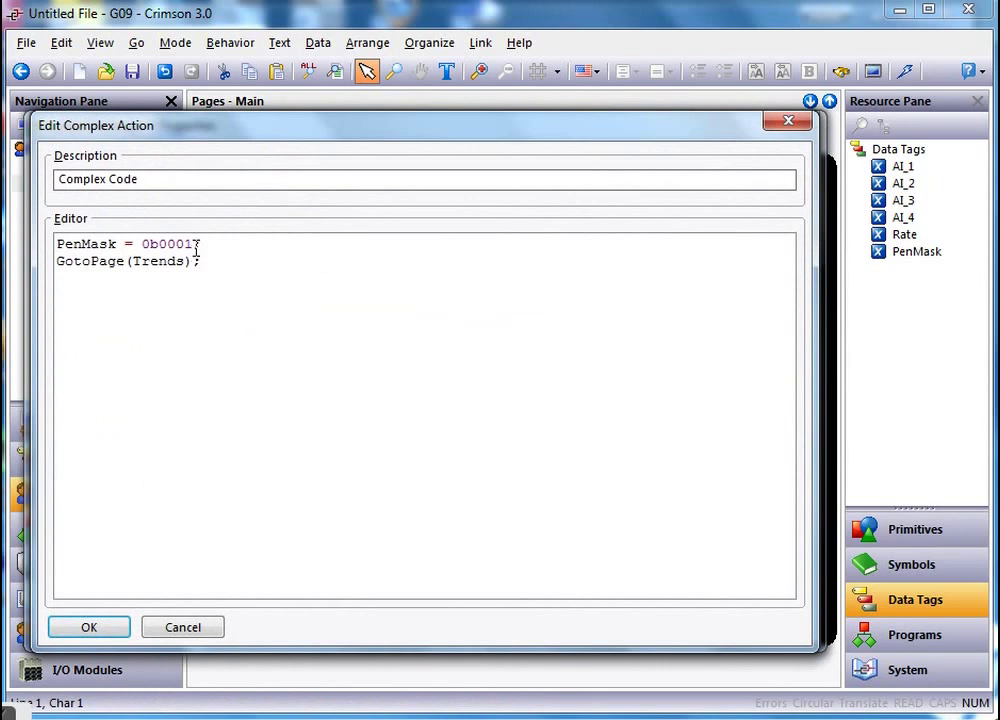
left_click(197, 245)
key("BackSpace")
key("BackSpace")
key("BackSpace")
type("100")
left_click(80, 624)
left_click(70, 626)
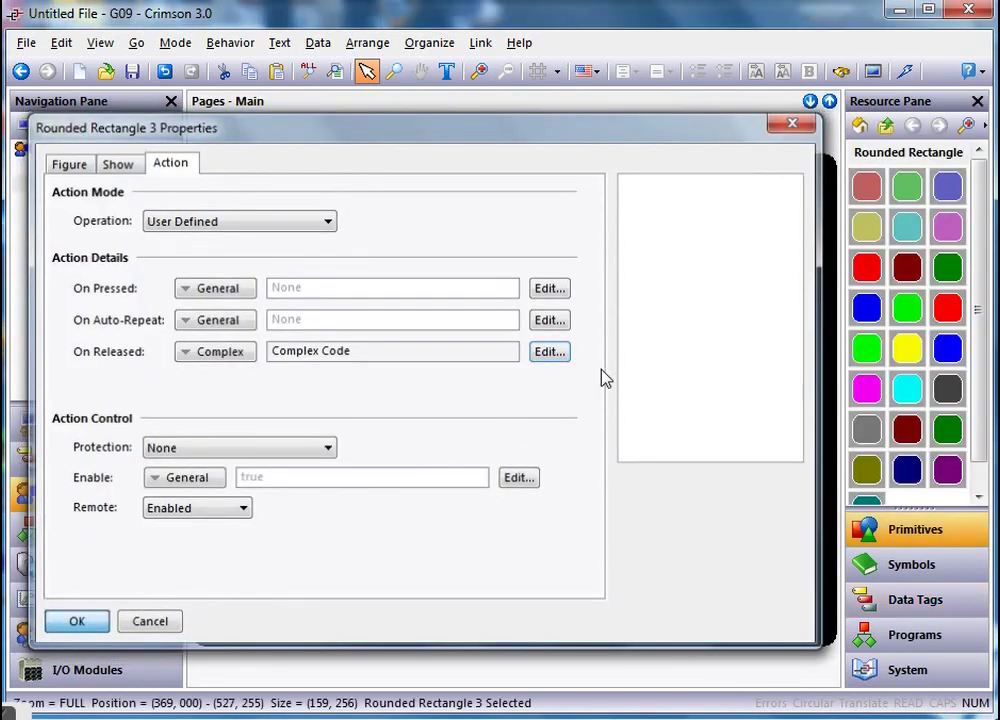
- Align the fourth rounded rectangle with the AI_4 tank and set PenMask to 0b1000 in its On Released code
left_click(643, 326)
left_click_drag(638, 315, 661, 310)
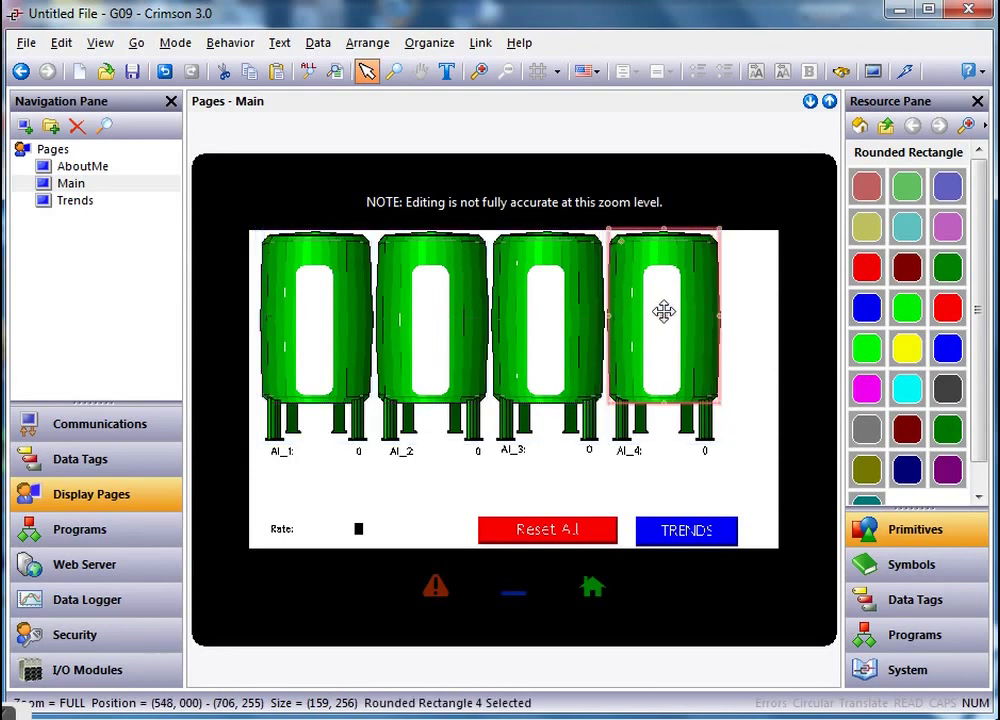
right_click(661, 310)
left_click(705, 716)
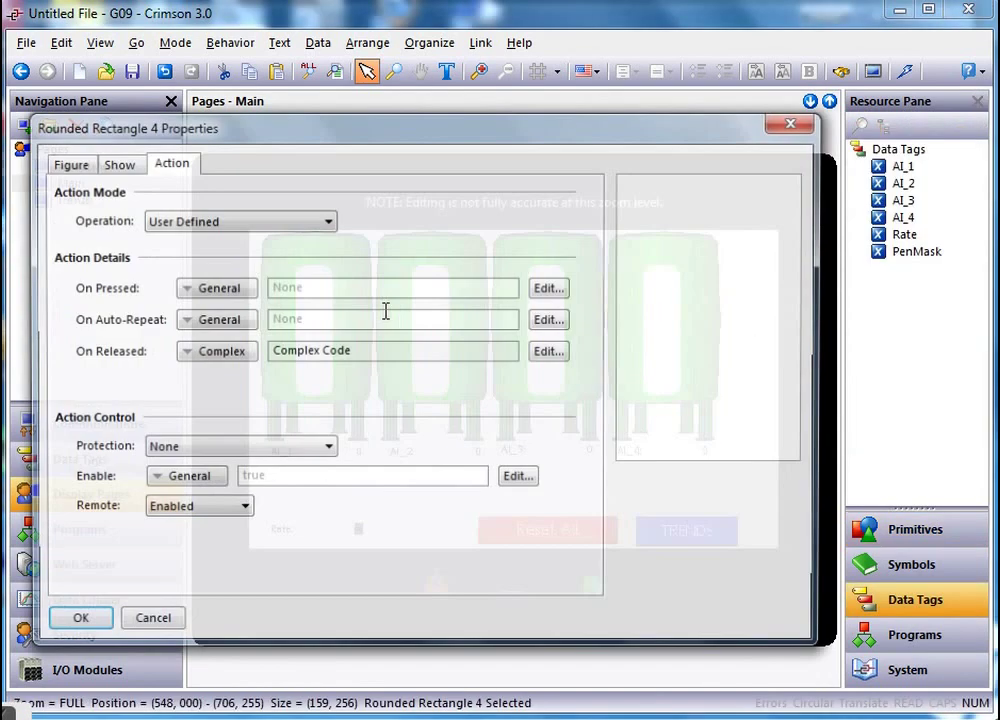
left_click(551, 351)
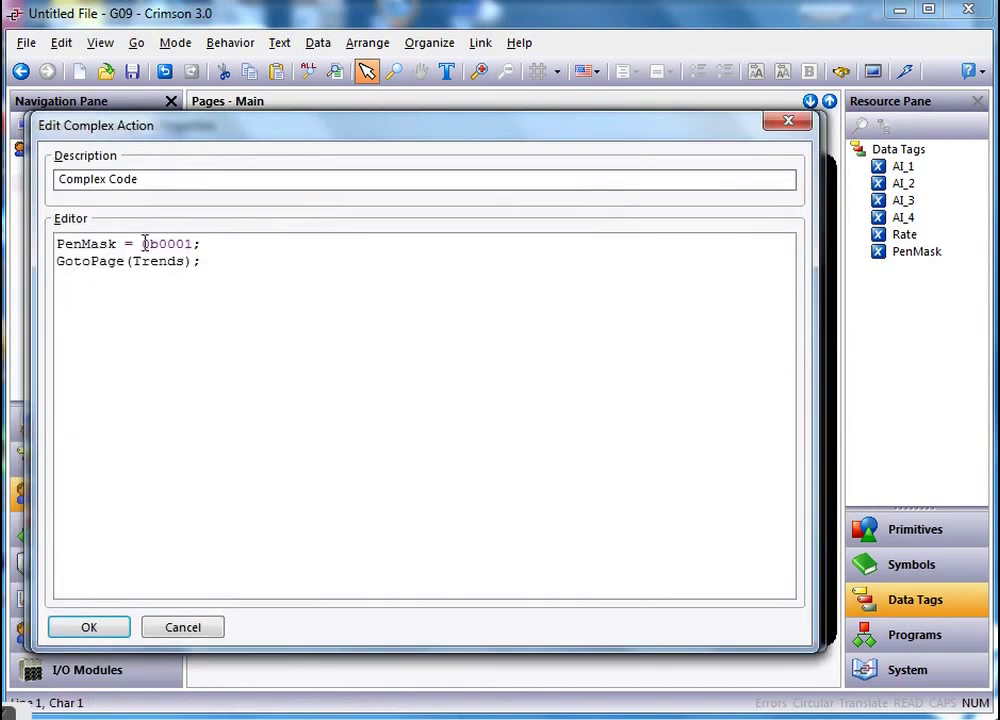
left_click(196, 244)
key("BackSpace")
key("BackSpace")
key("BackSpace")
key("BackSpace")
type("1000")
left_click(100, 625)
left_click(82, 623)
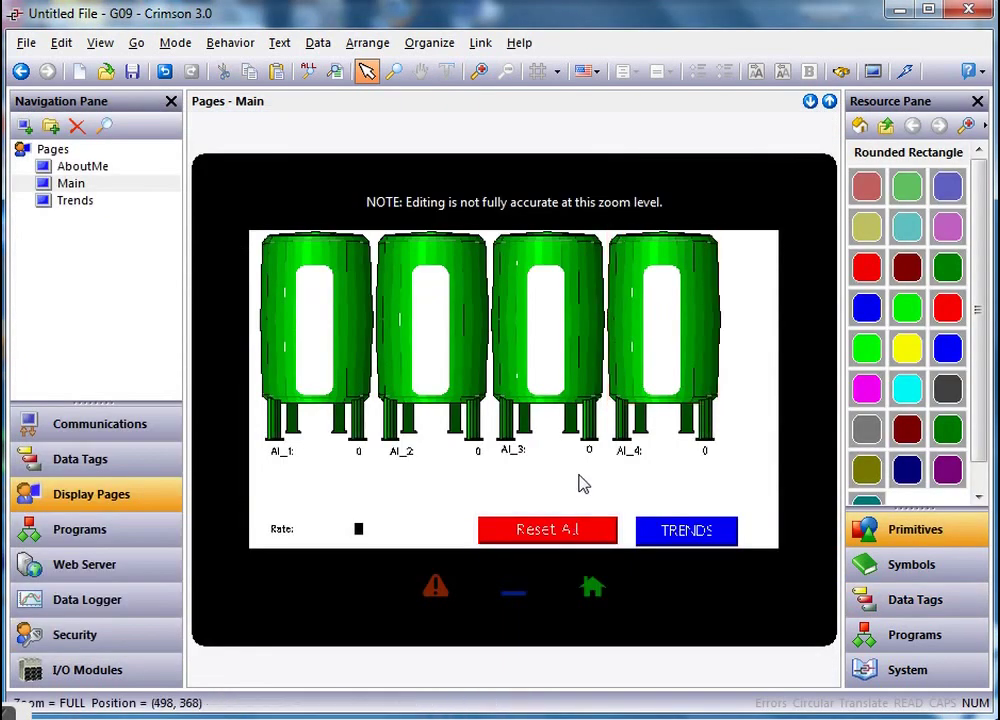
- Download the edited database to the G09 panel
left_click(905, 74)
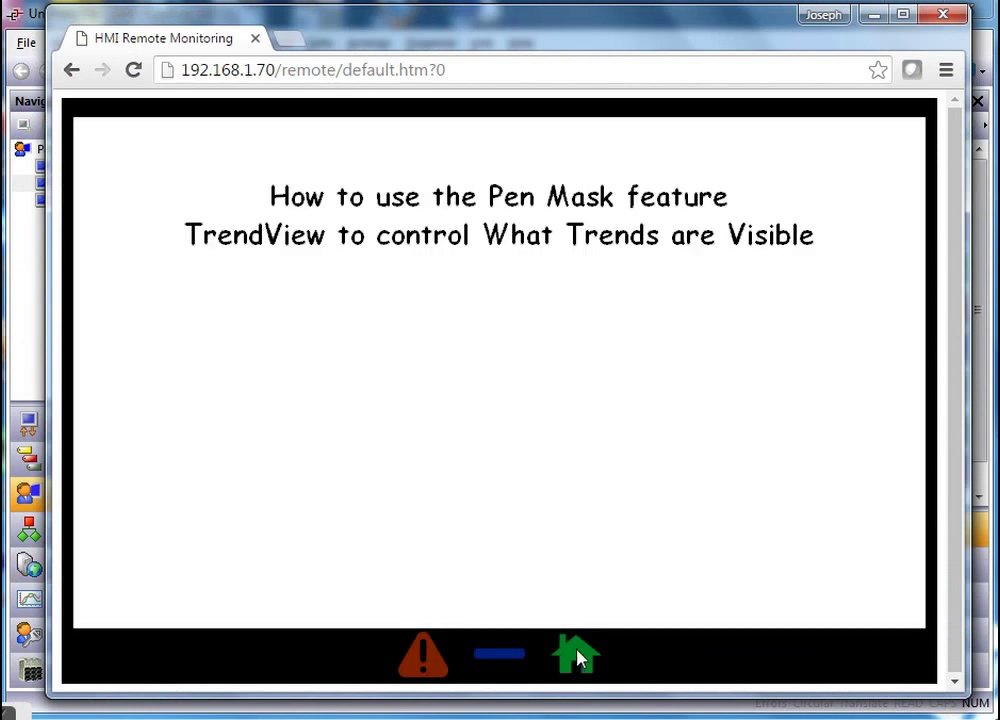
- In the browser's HMI Remote Monitoring page, go to the Main page and test the trends opened by the AI_1 and AI_2 tanks
left_click(577, 660)
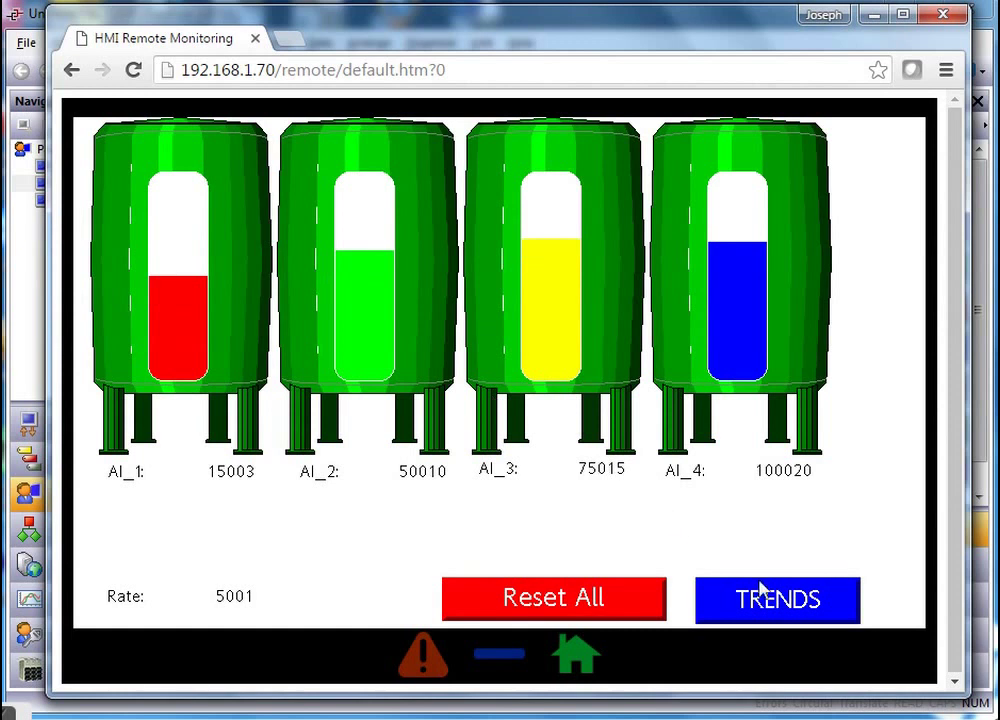
left_click(197, 341)
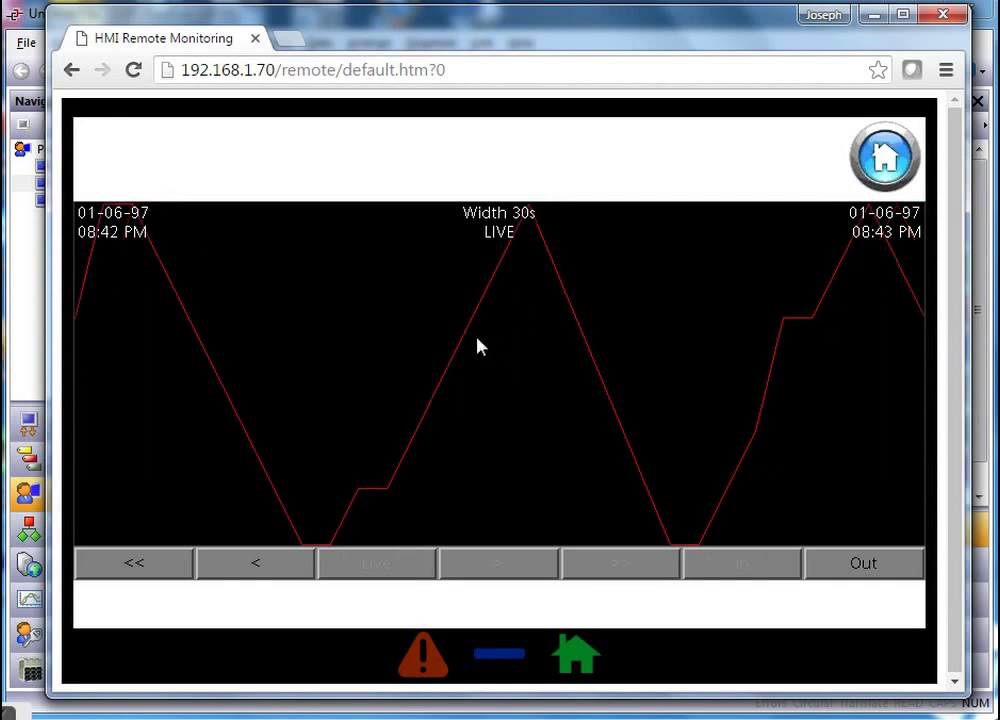
left_click(886, 158)
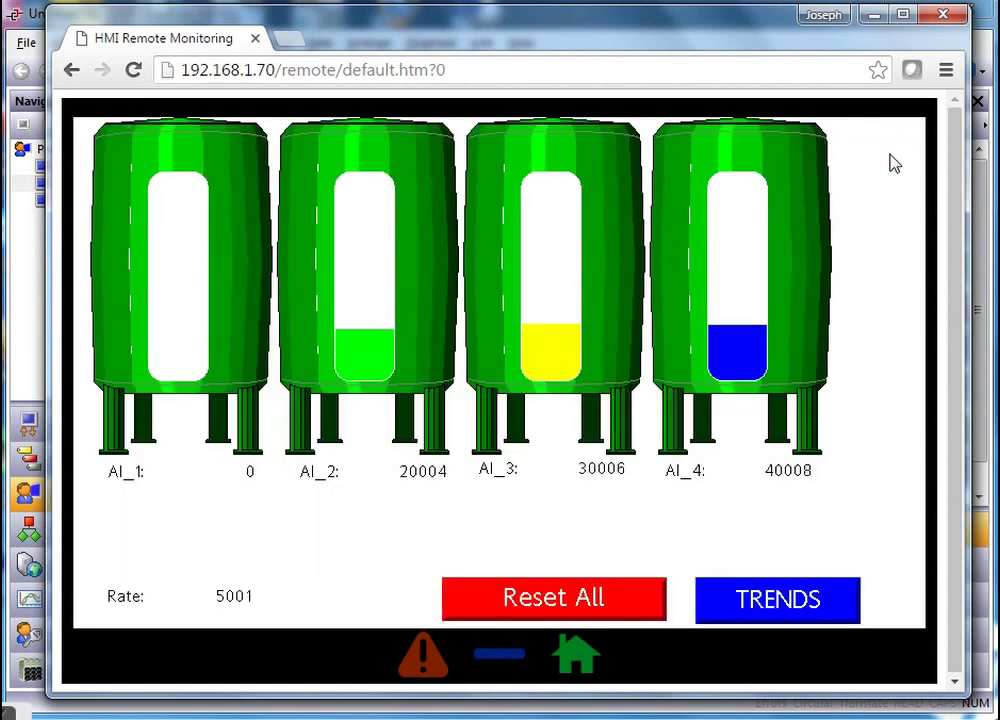
left_click(370, 318)
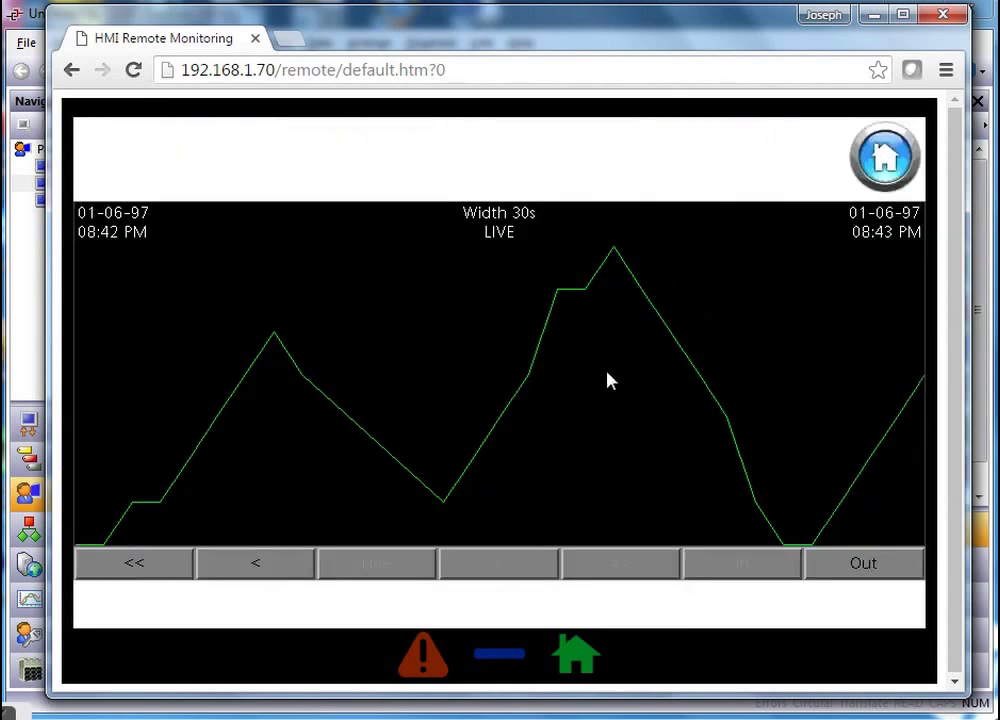
- Test the trends opened by the AI_3 and AI_4 tanks, returning to the Main page before each one
left_click(886, 158)
left_click(551, 326)
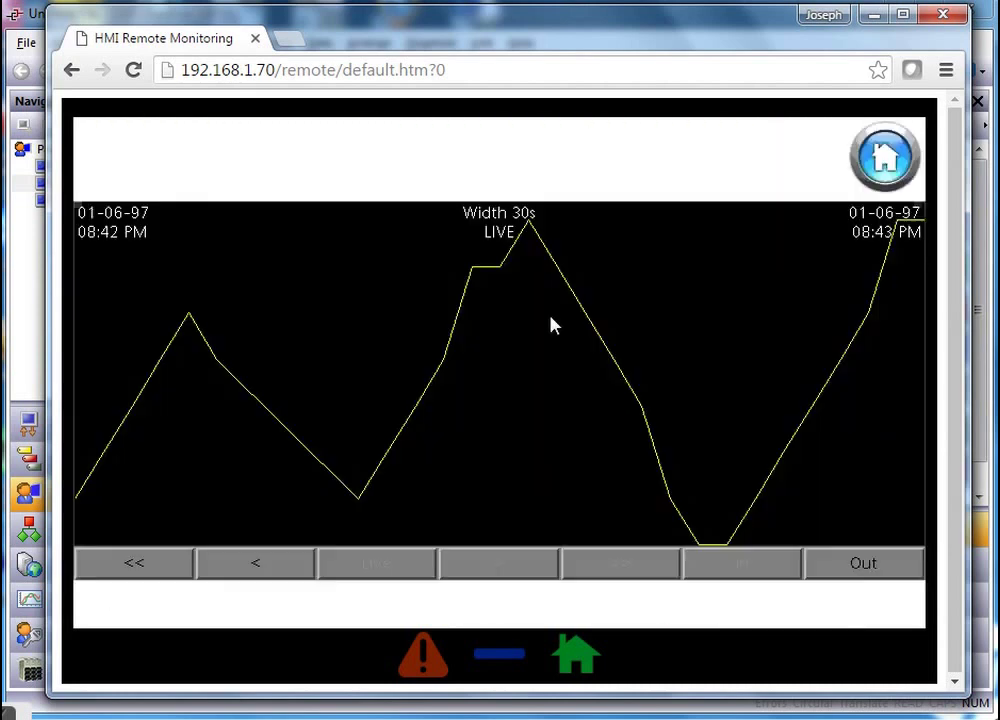
left_click(884, 160)
left_click(739, 353)
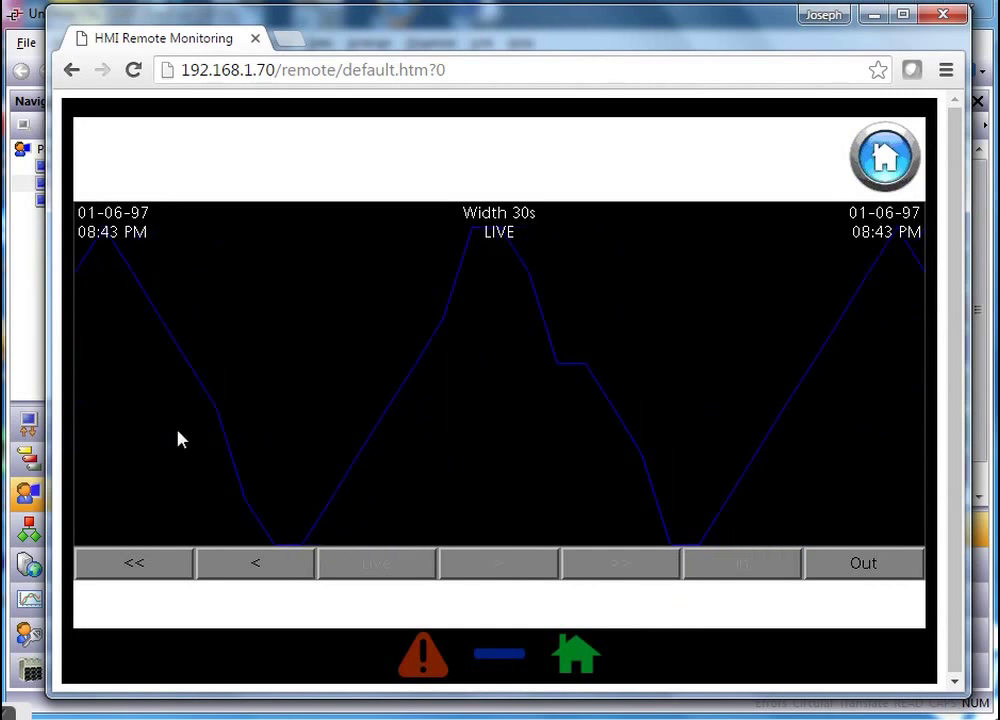
- Switch to Crimson 3.0 and place a blue bevel button about 206 by 37 pixels below the trend viewer on the Trends page
left_click(30, 346)
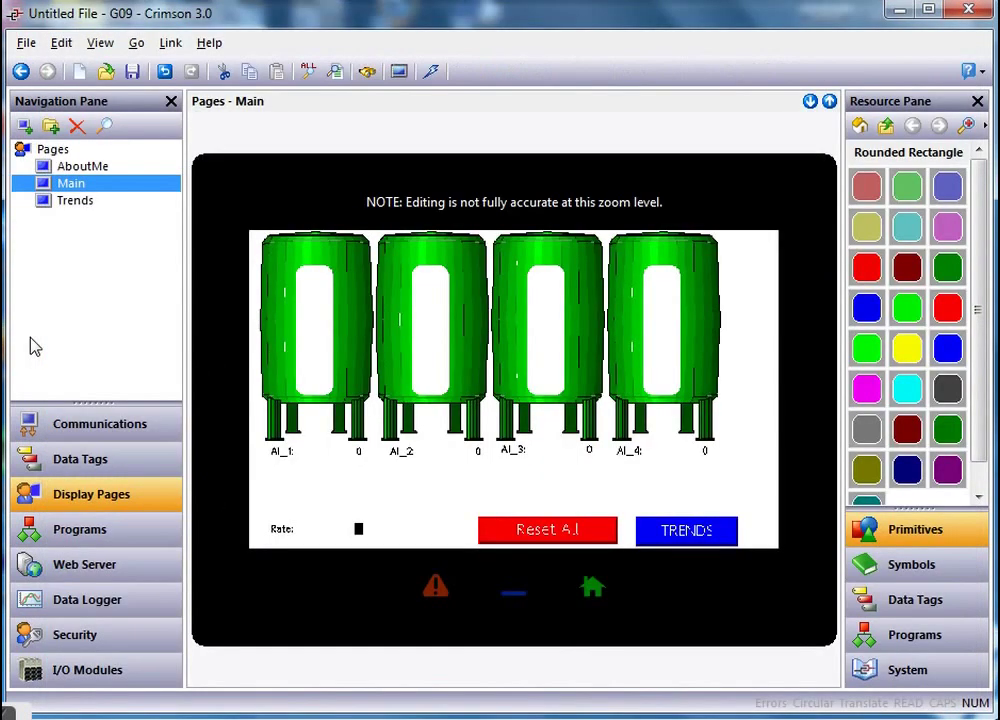
left_click(75, 202)
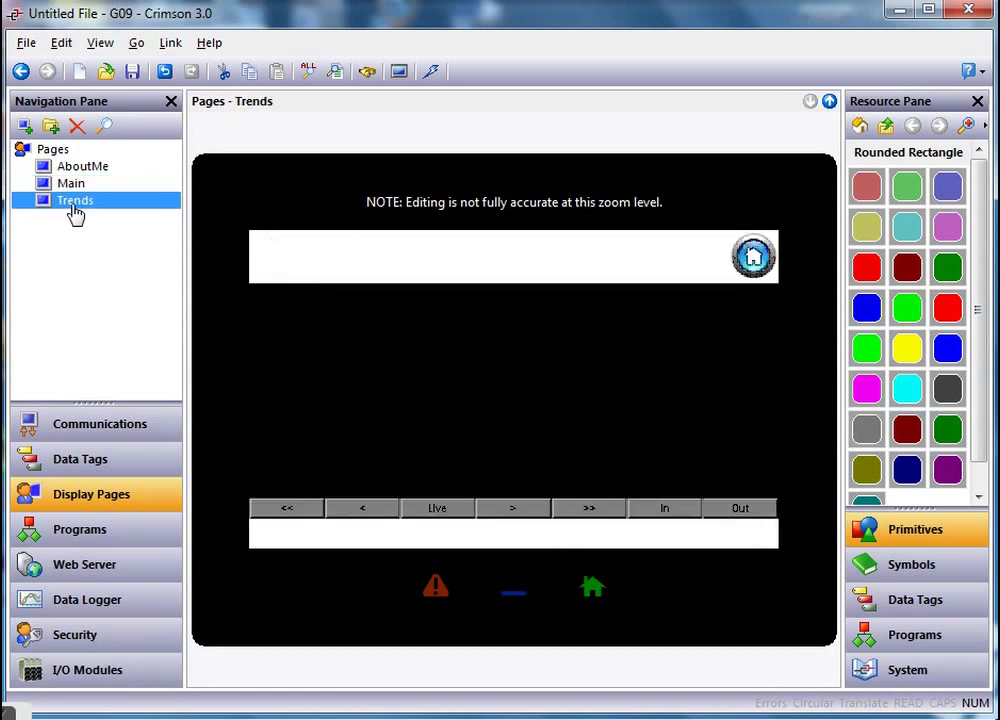
left_click(886, 127)
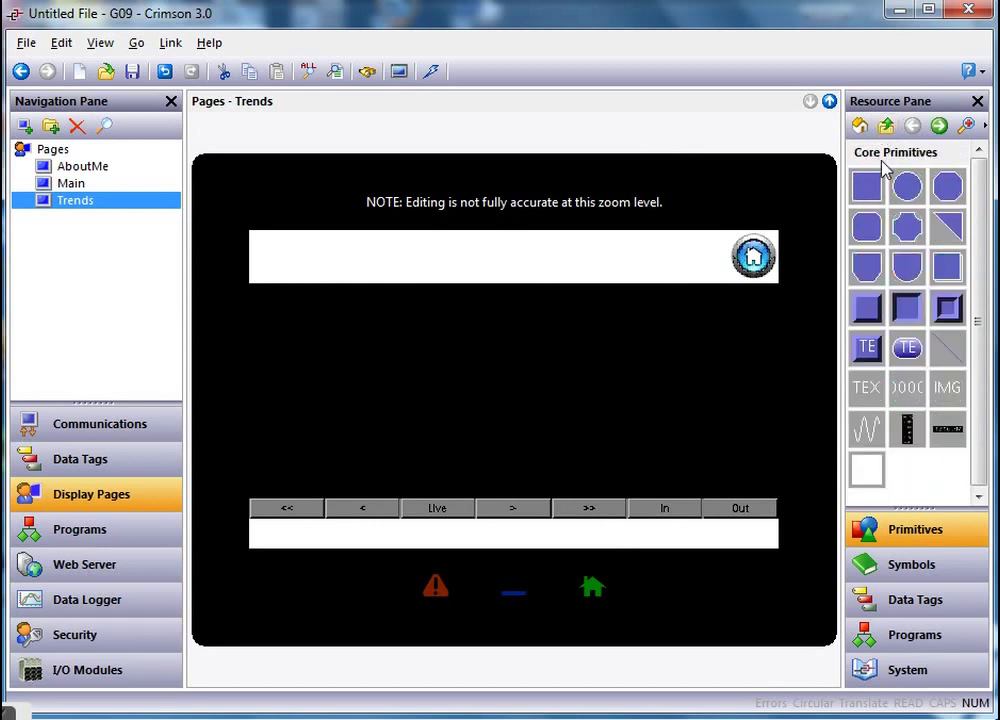
mouse_move(870, 352)
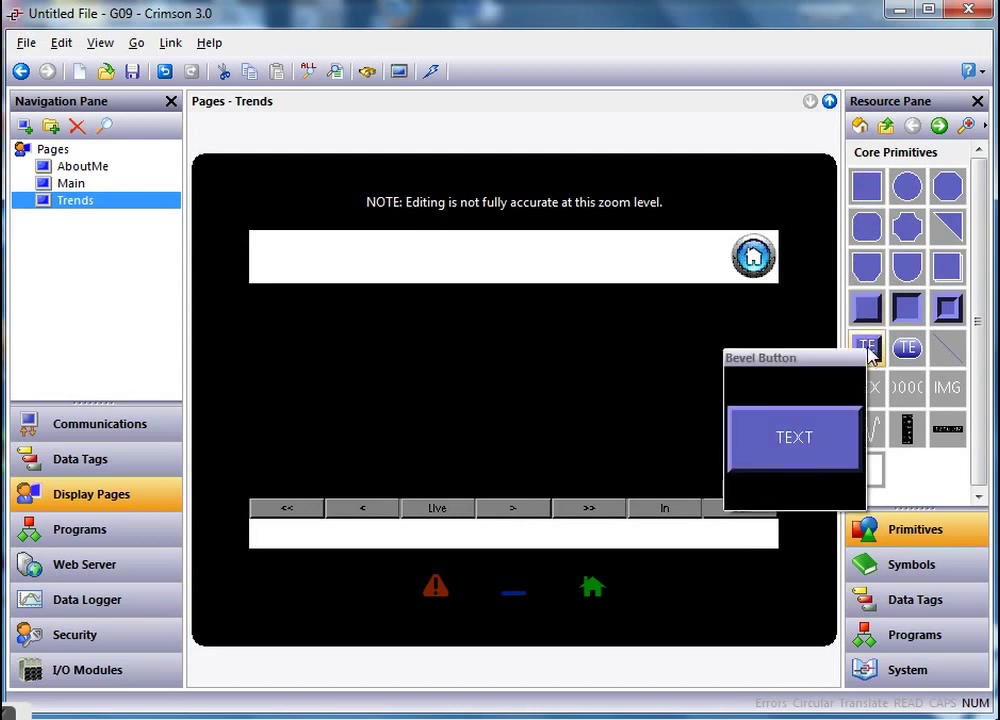
left_click(867, 347)
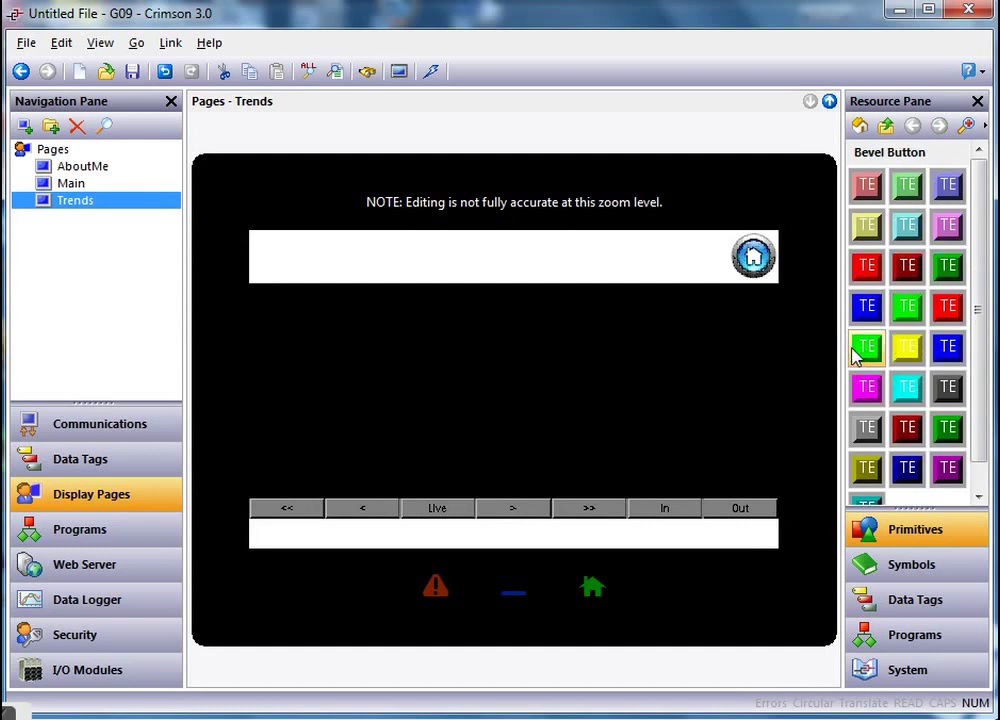
mouse_move(950, 348)
mouse_move(950, 348)
left_mouse_down()
mouse_move(645, 530)
mouse_move(532, 545)
mouse_move(616, 538)
mouse_move(640, 548)
left_mouse_up()
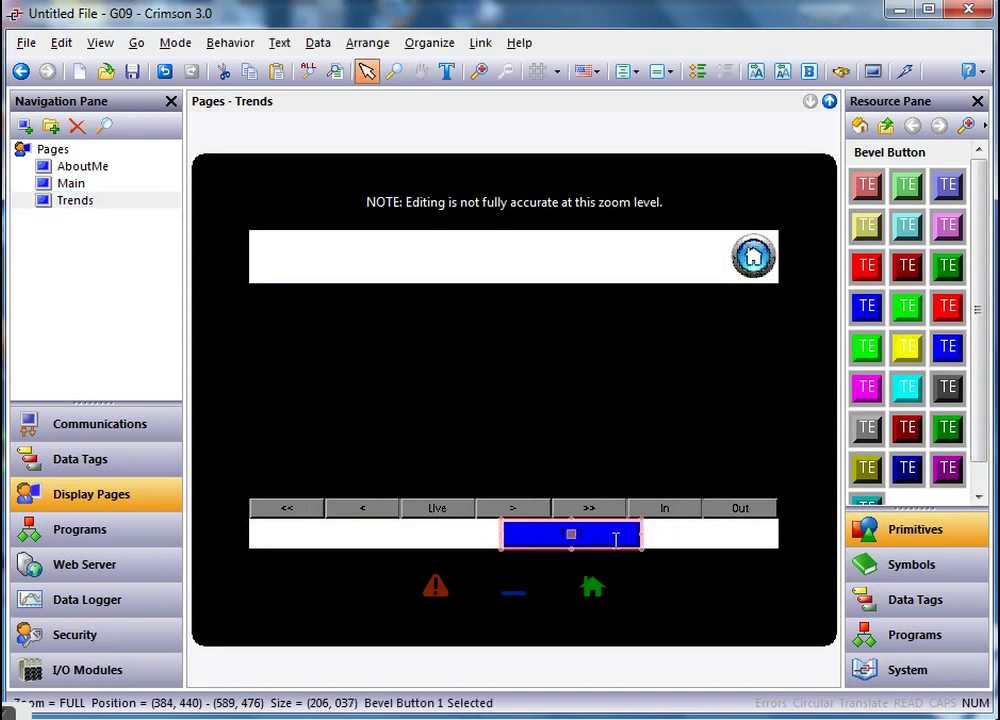
- Set the new bevel button's text to "Show All Trends" and its text color to White
scroll(616, 540, "up", 1)
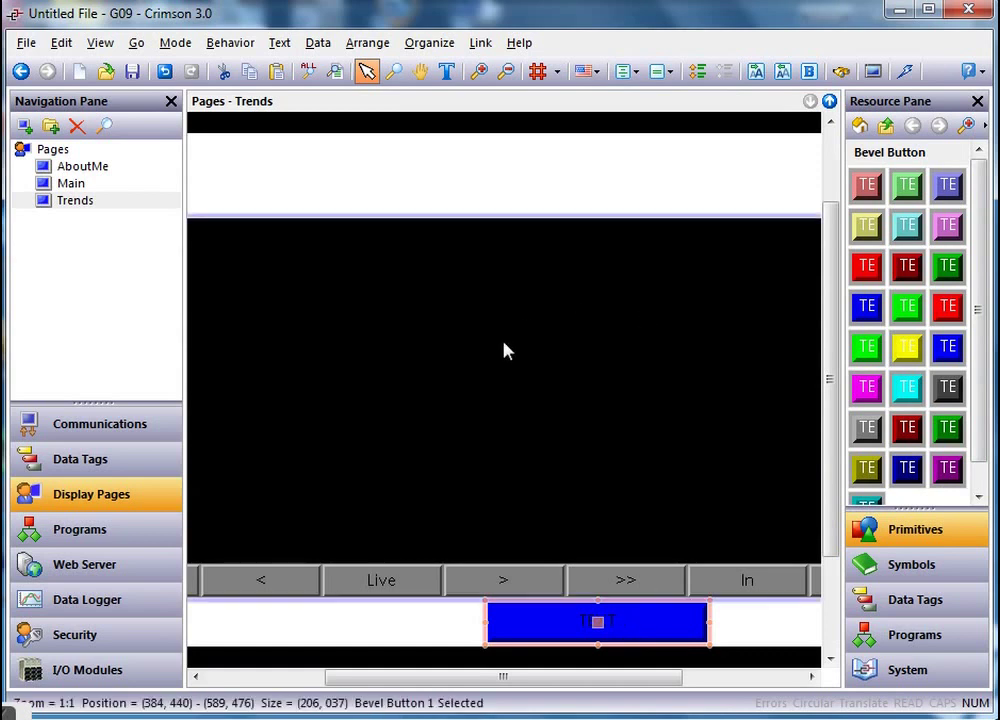
right_click(641, 621)
left_click(700, 605)
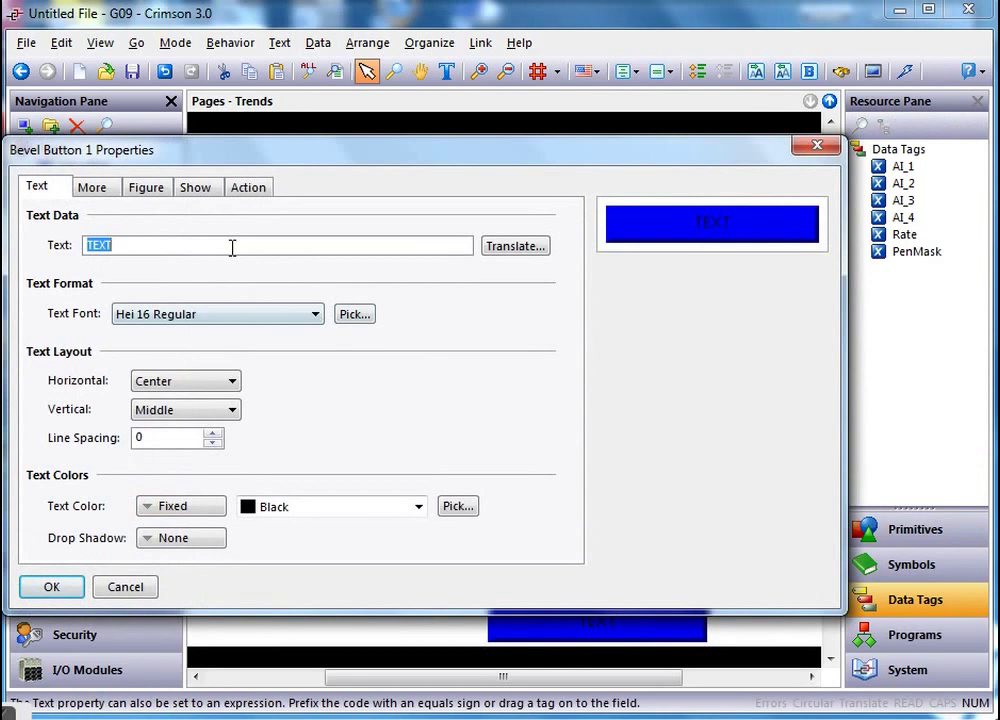
type("SHow All Tren")
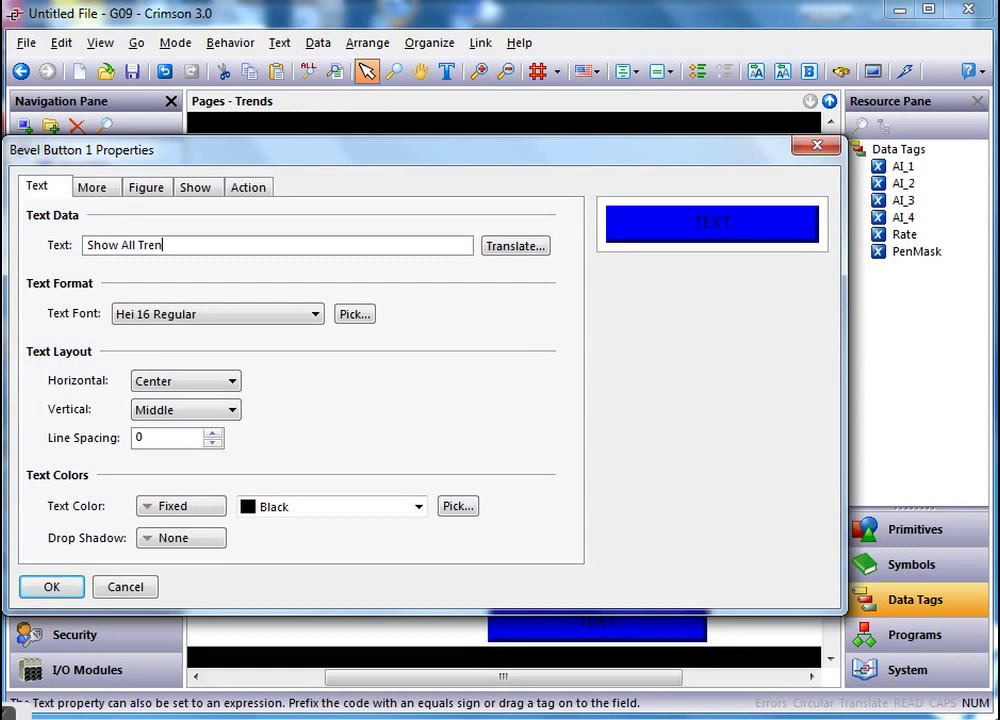
type("ds")
key("Return")
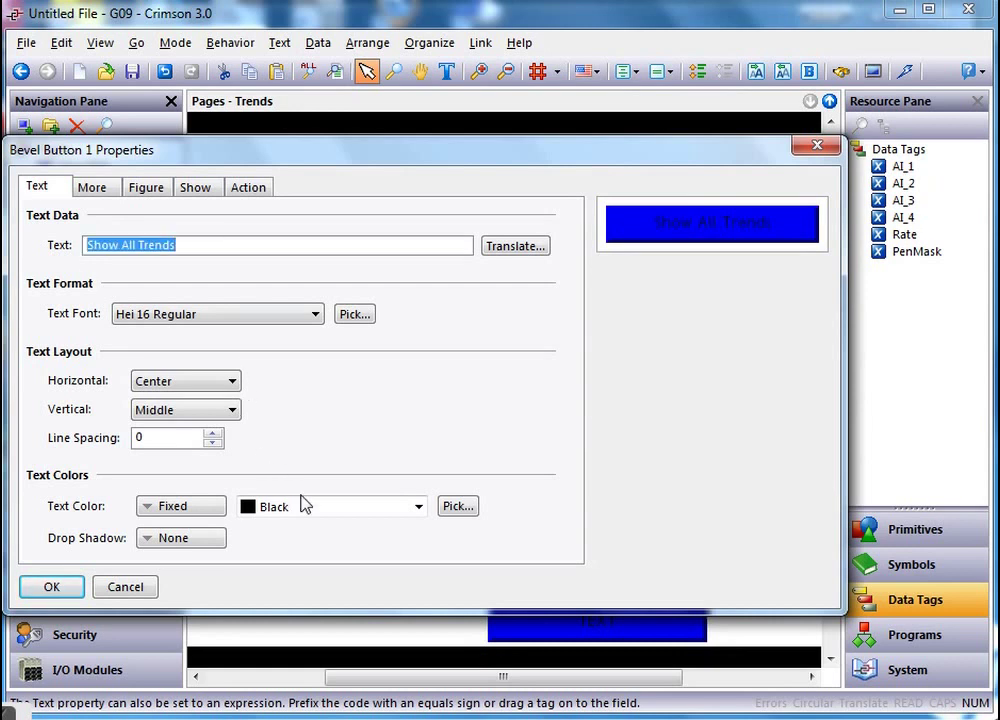
left_click(325, 507)
left_click(300, 532)
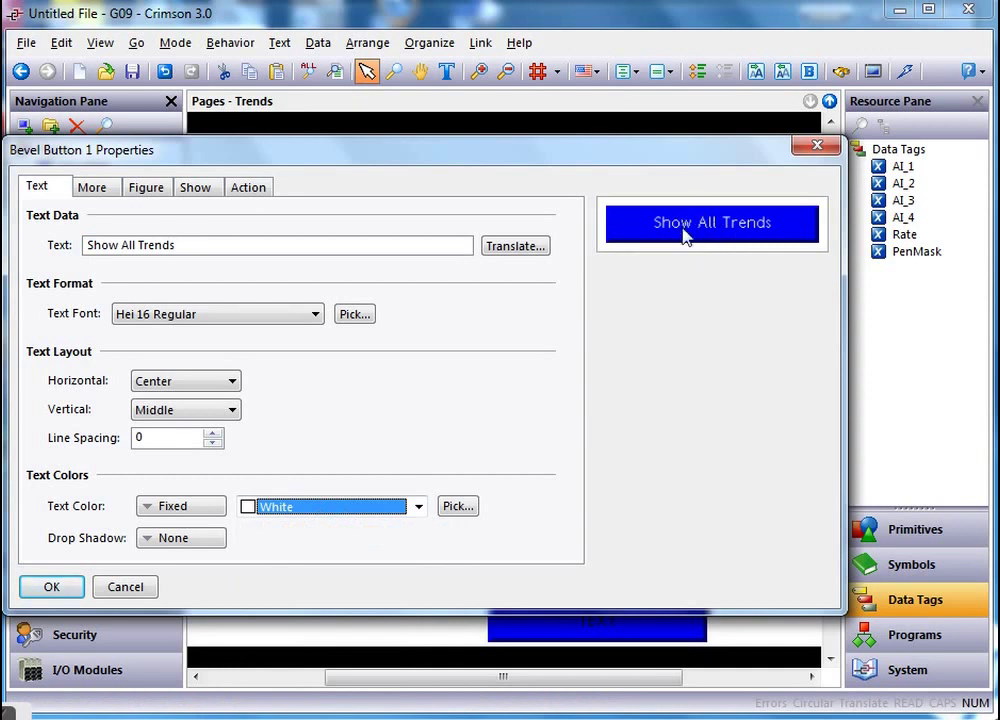
- Set the bevel button's Move on Press direction to Down and Right
left_click(93, 190)
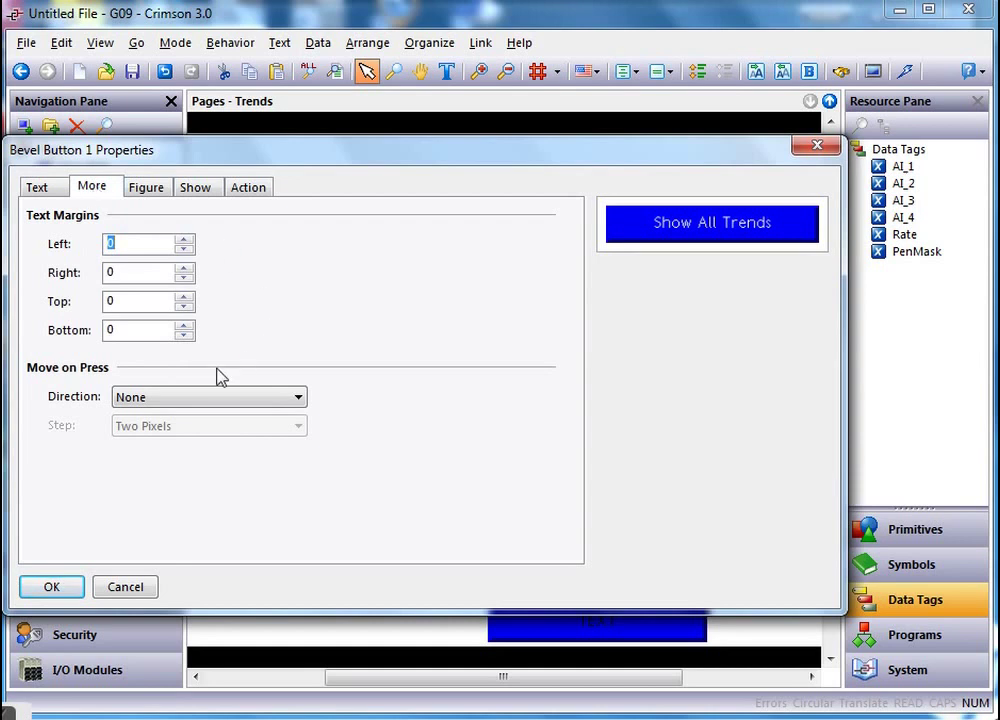
left_click(215, 398)
left_click(205, 453)
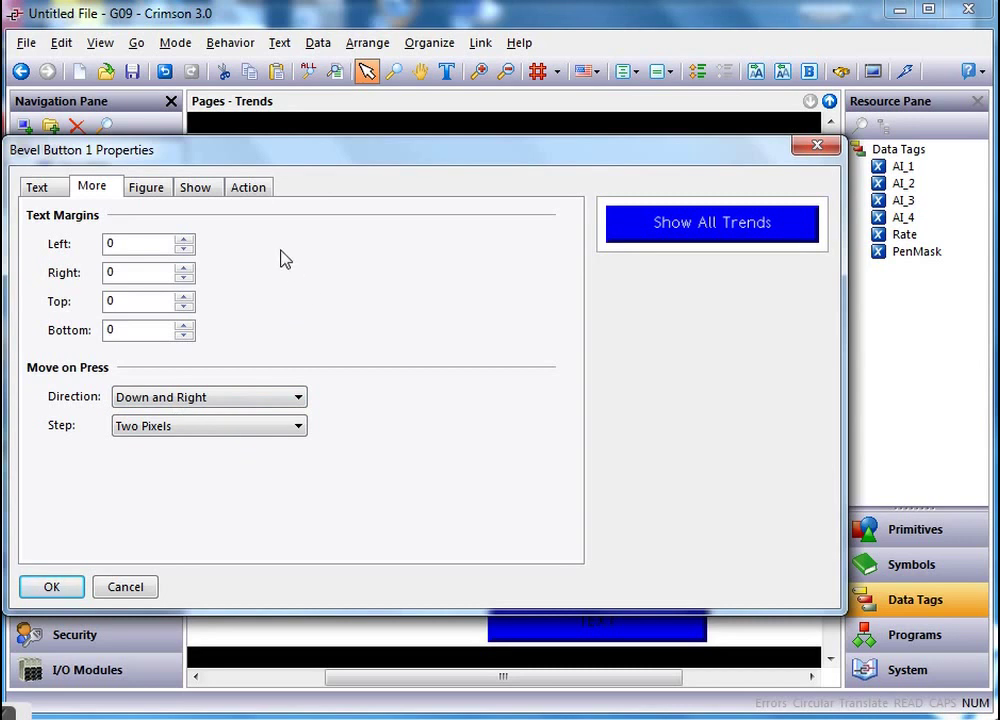
- Give the bevel button a User Defined action with the On Released code PenMask = 0b1111 and accept its properties
left_click(246, 190)
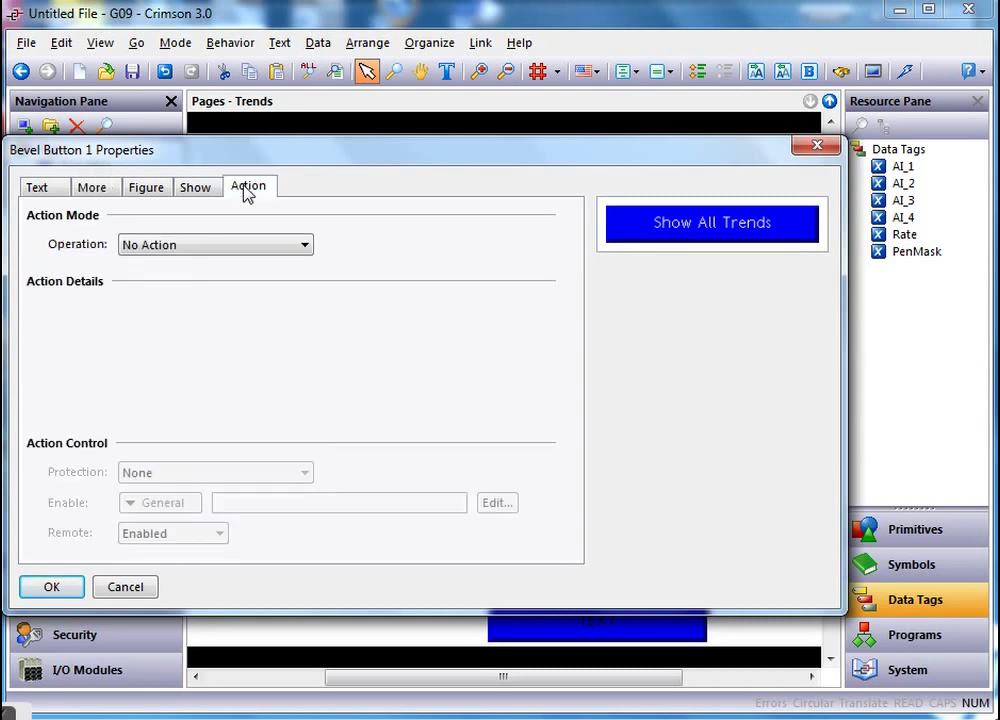
left_click(261, 253)
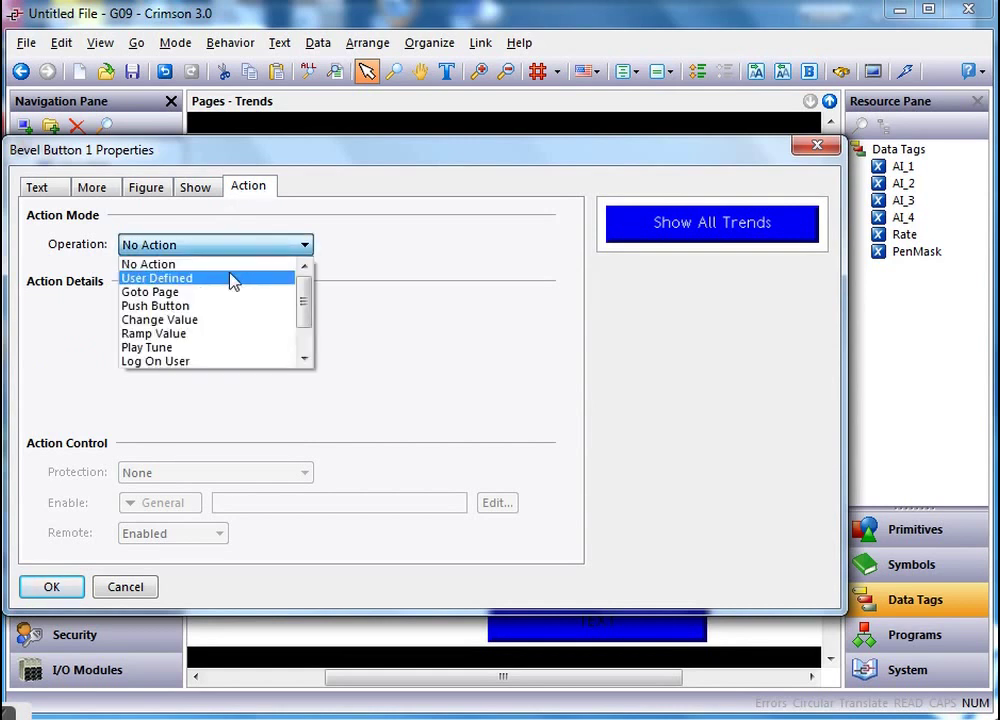
left_click(232, 280)
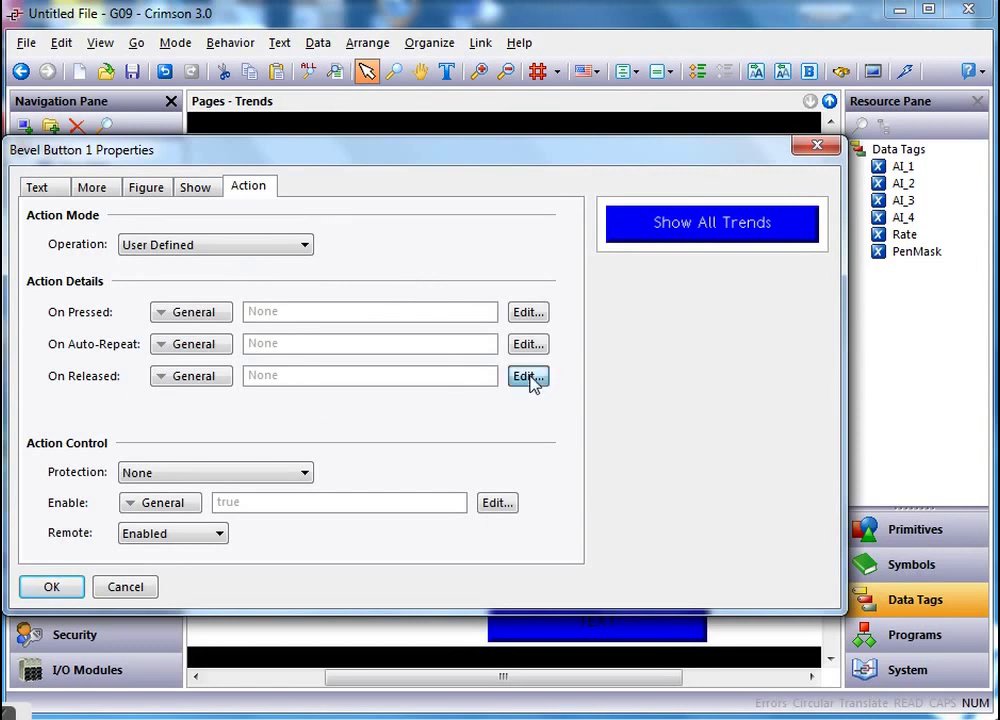
left_click(529, 377)
left_click_drag(905, 252, 448, 352)
type("= 0b")
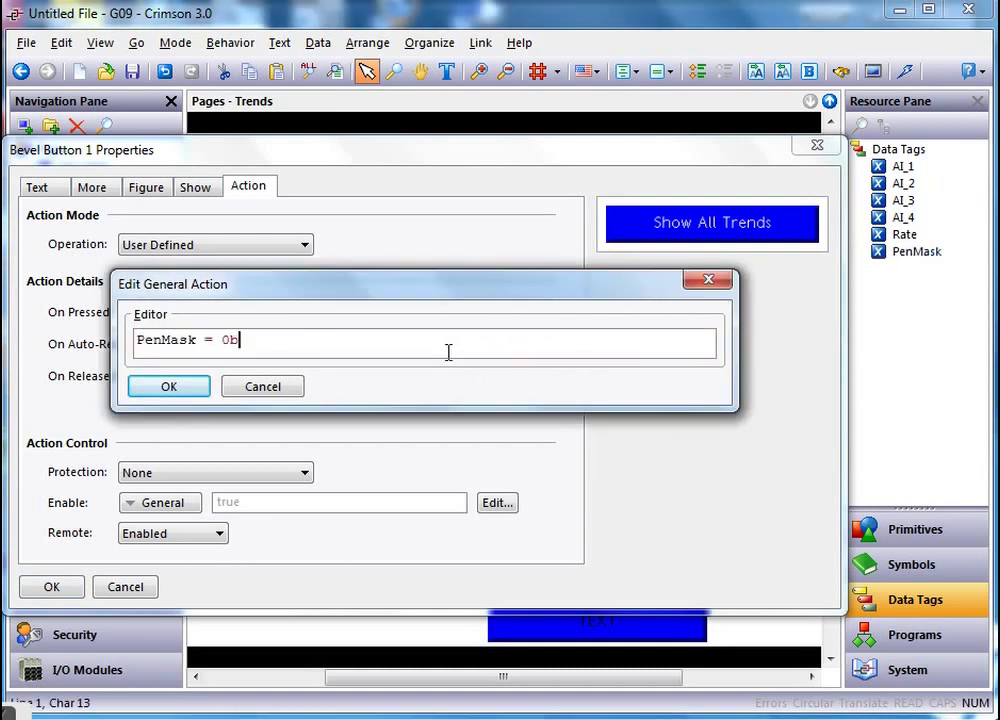
type("1111")
left_click(169, 387)
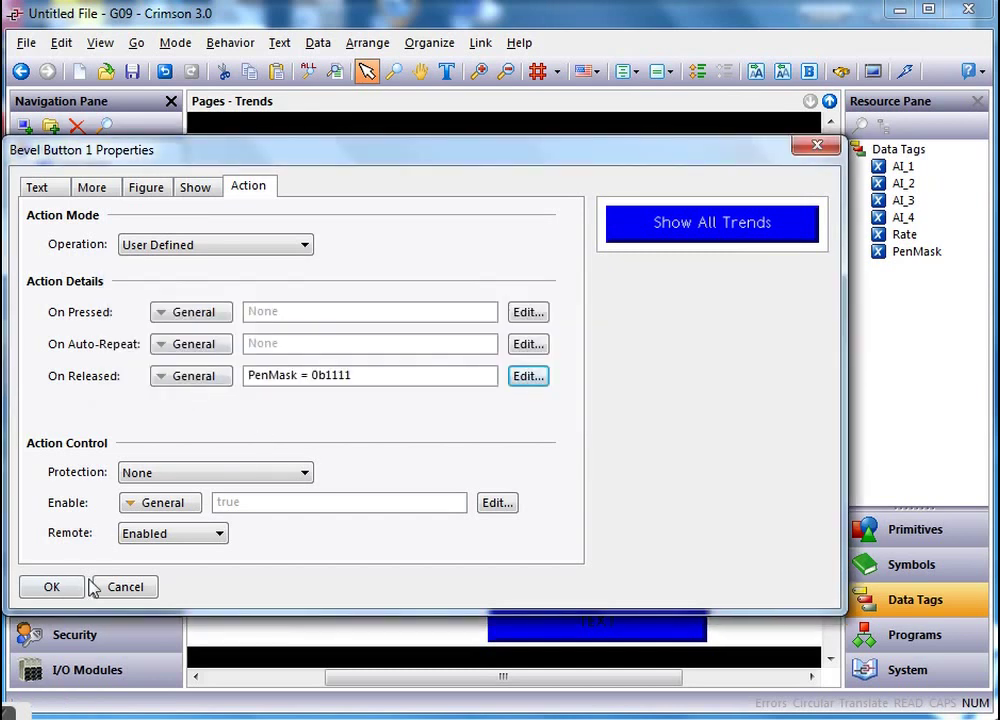
left_click(44, 598)
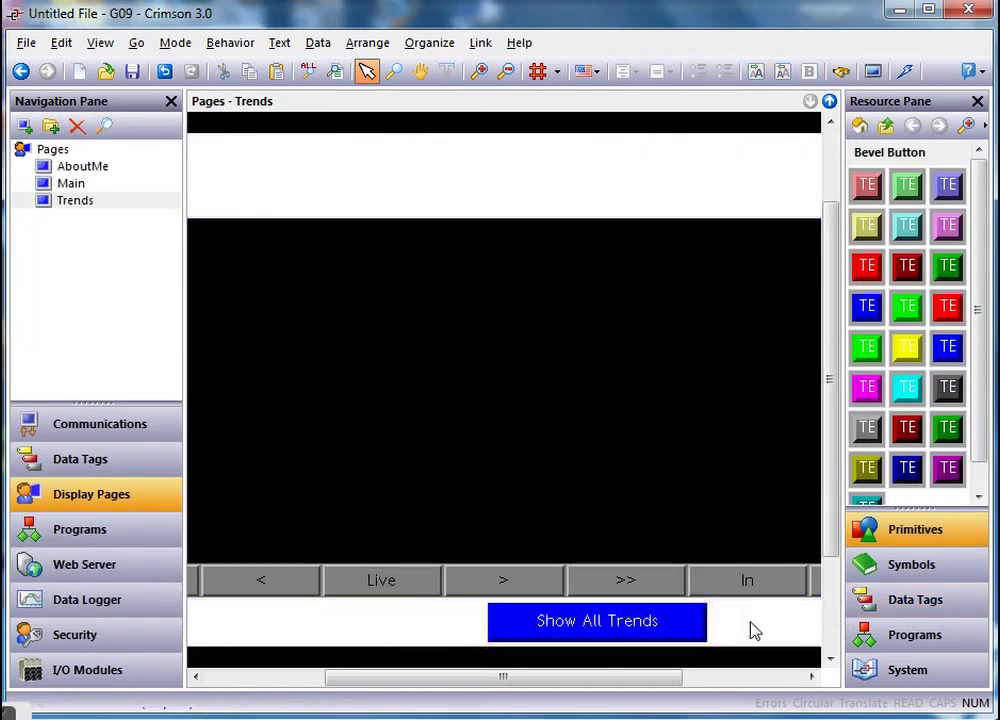
- Enlarge the Show All Trends button's font to Hei 24 Regular
left_click(693, 623)
left_click(786, 606)
left_click(786, 606)
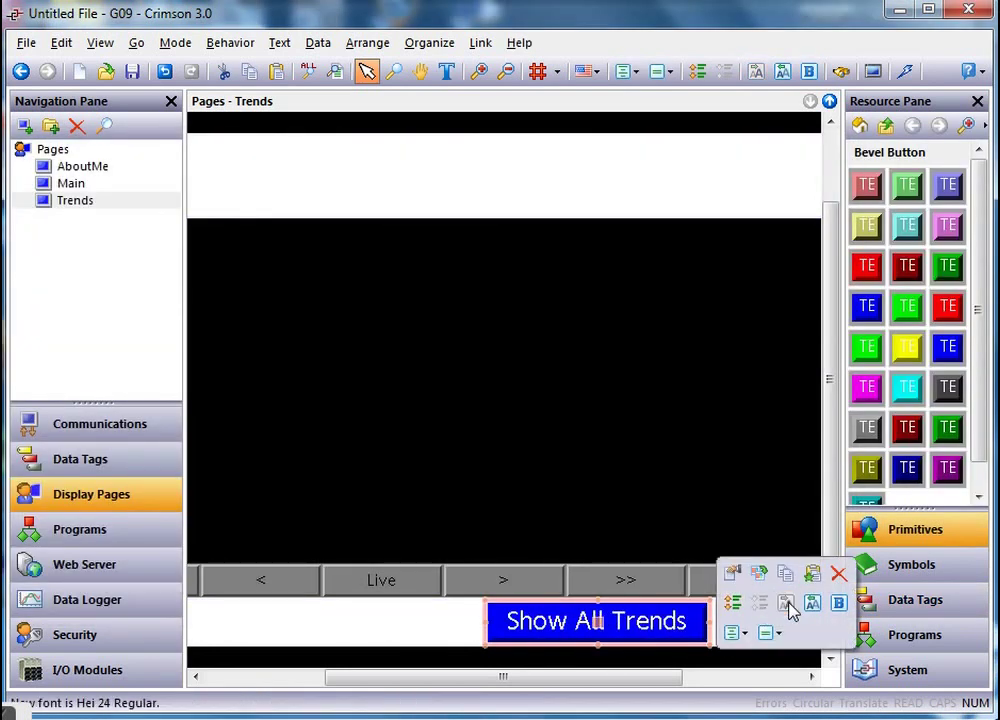
left_click(444, 241)
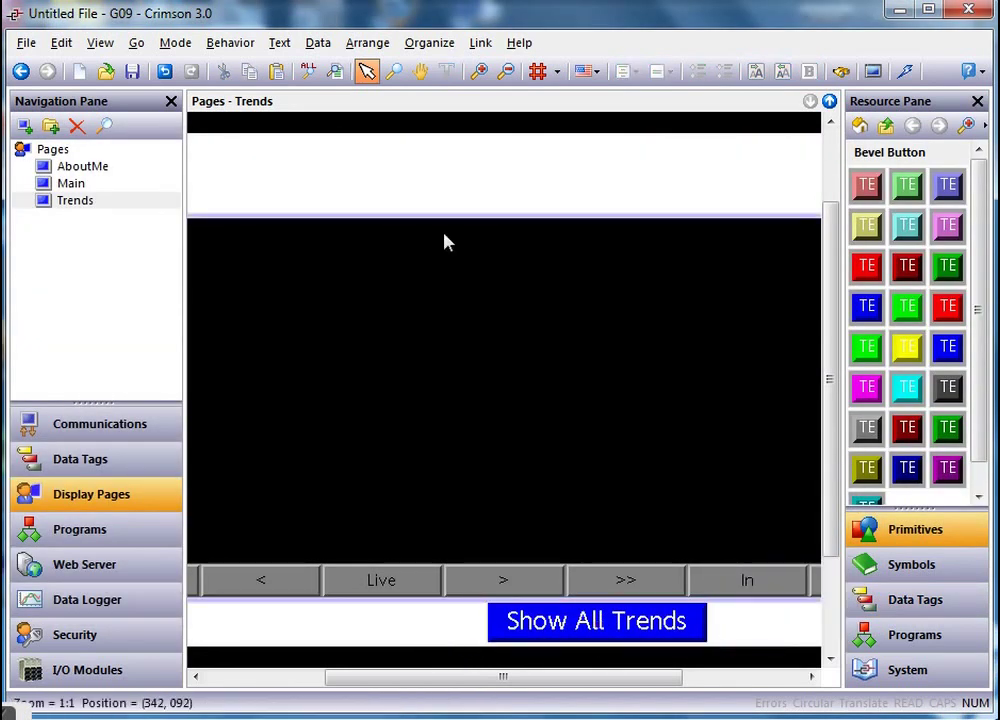
- Download the edited database to the panel and open the AI_4 tank's trend from the Main page in the browser's HMI Remote Monitoring page
left_click(904, 71)
key("alt+Tab")
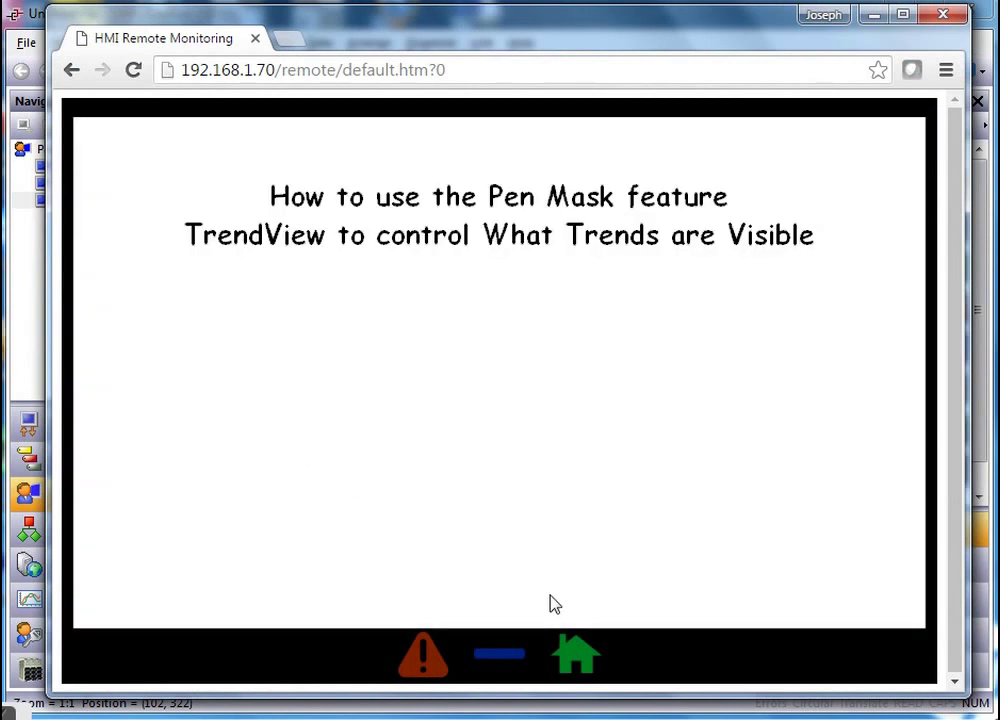
left_click(580, 662)
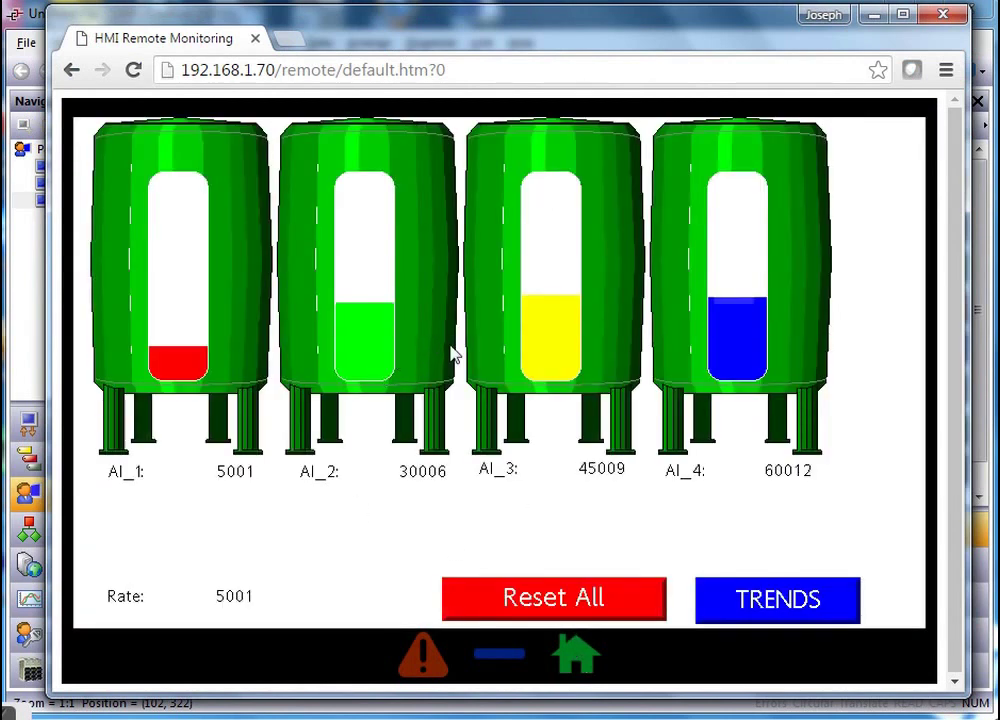
left_click(741, 330)
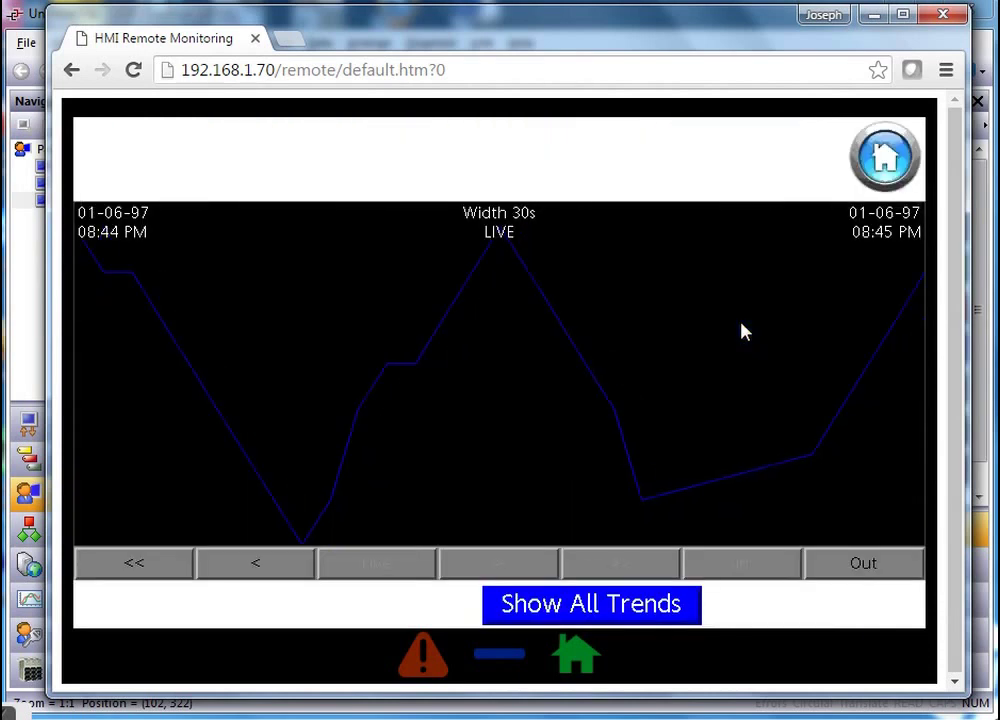
- Return to the Main page, open the AI_3 tank's trend and test the Show All Trends button
left_click(880, 163)
left_click(532, 312)
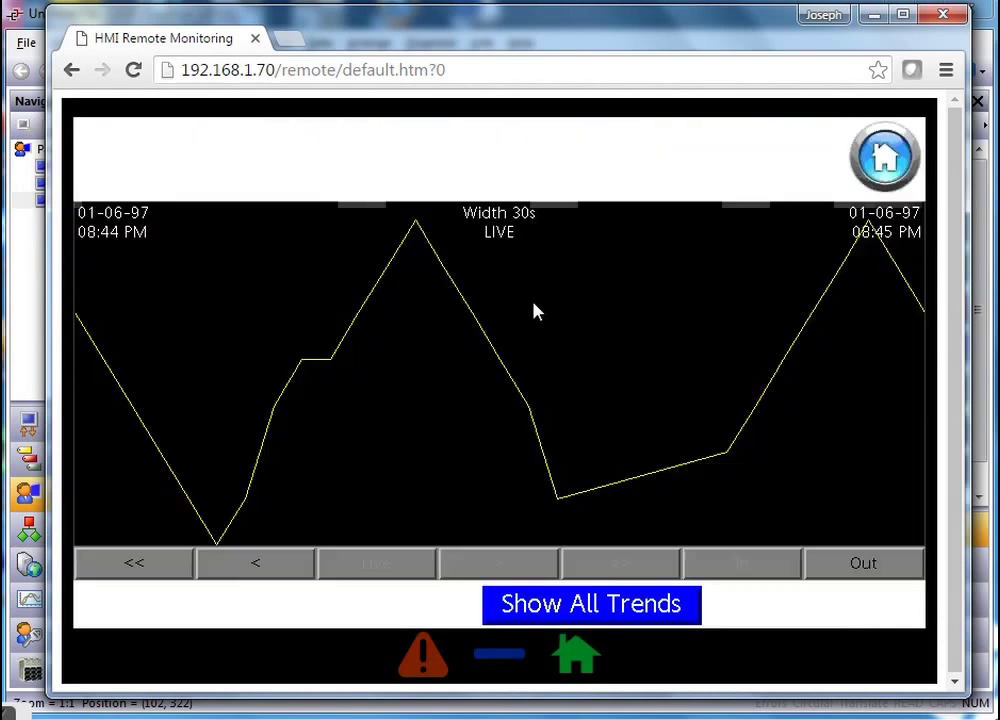
left_click(575, 608)
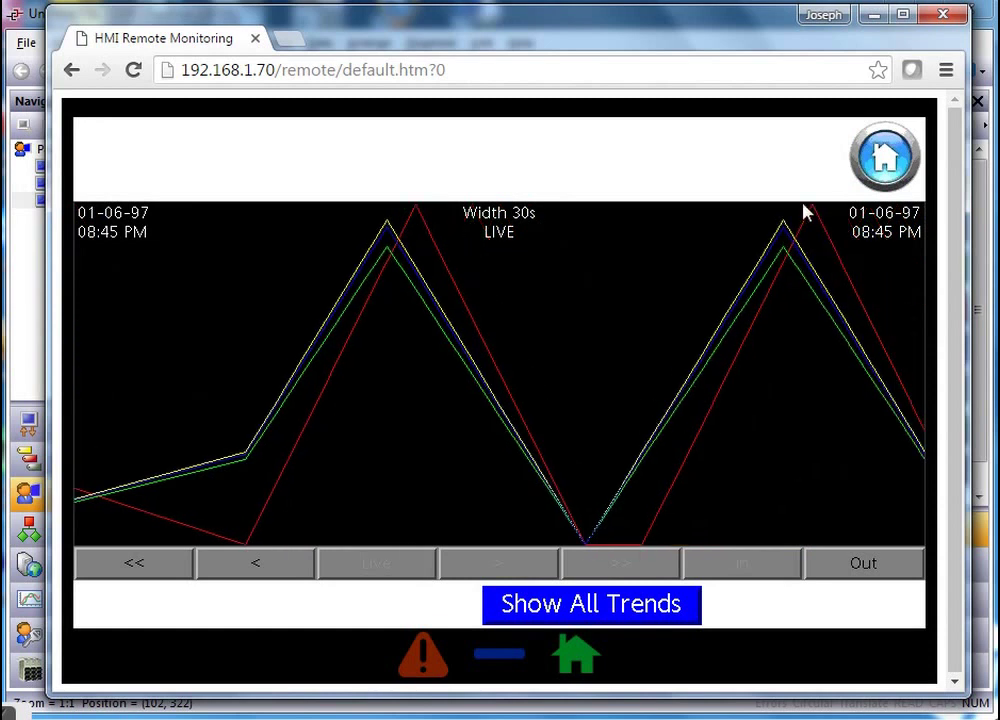
- Test the Main page's TRENDS button before and after opening the AI_2 tank's trend, and finish on the Main page
left_click(884, 162)
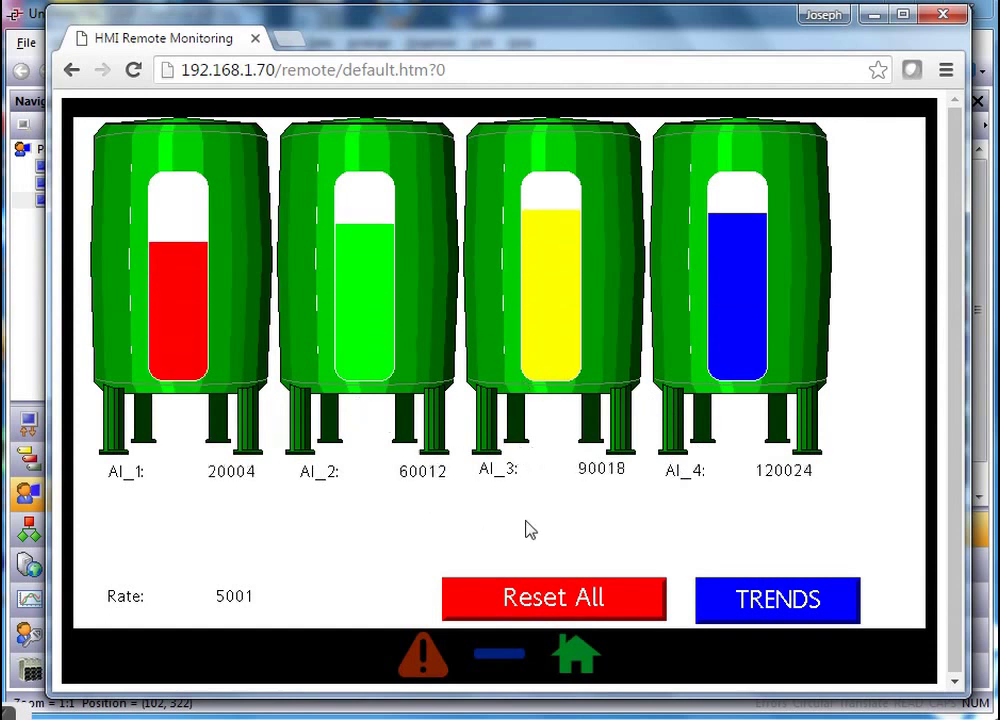
left_click(779, 599)
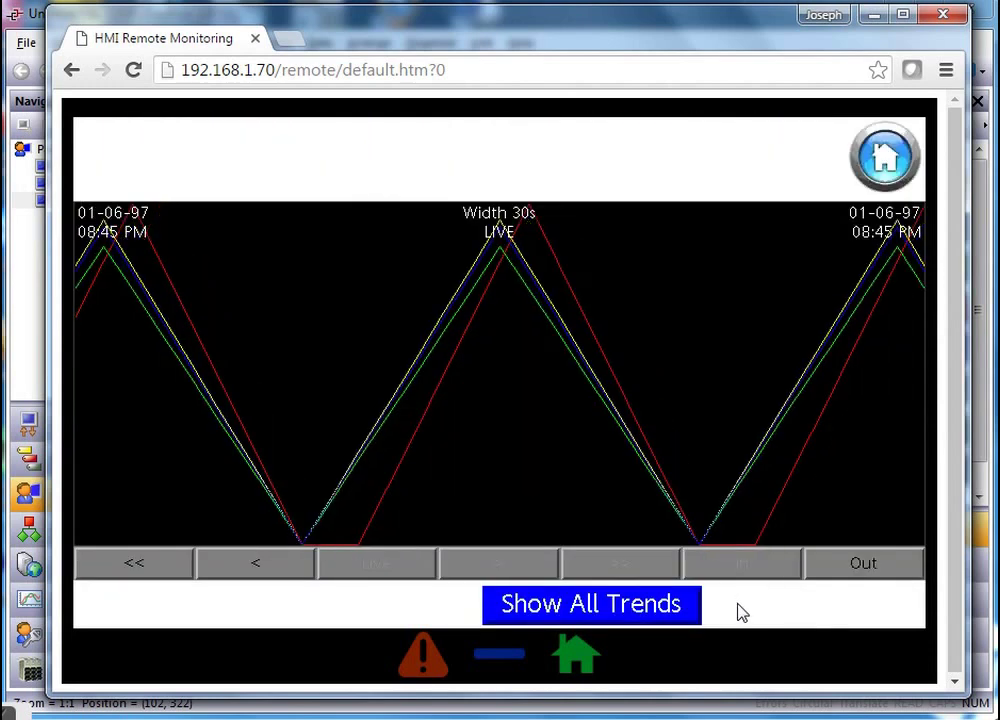
left_click(885, 157)
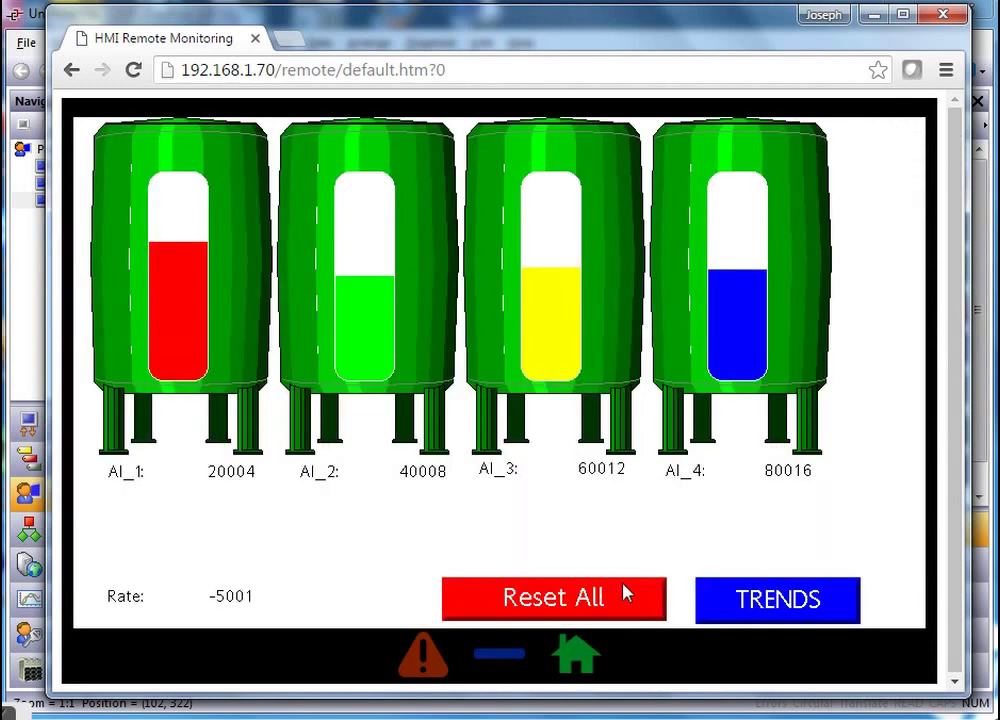
left_click(370, 335)
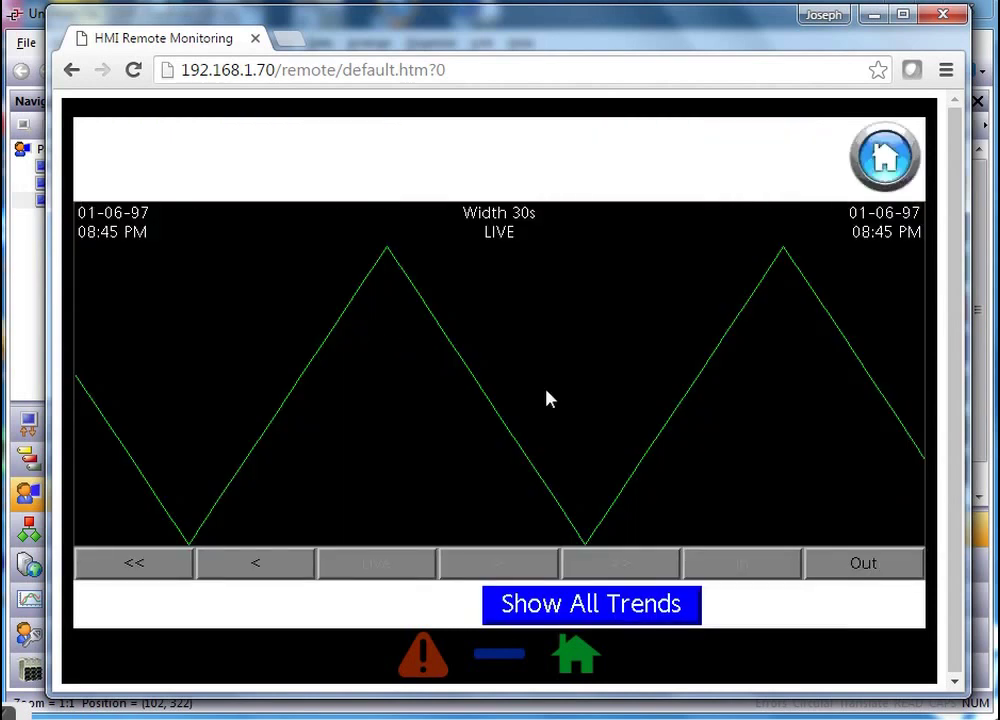
left_click(882, 160)
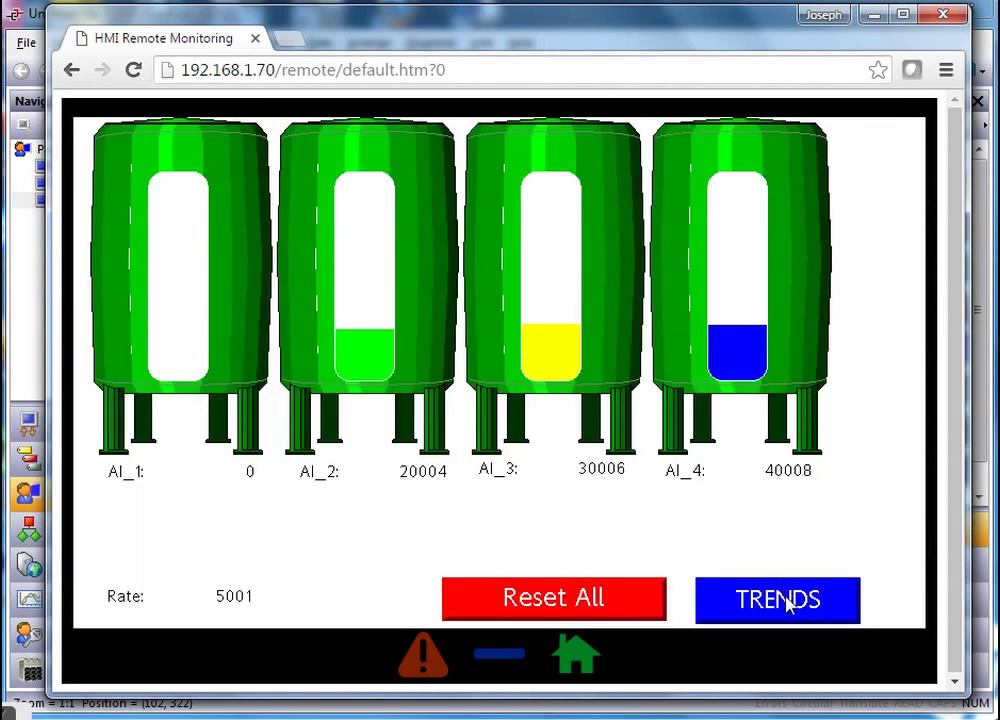
left_click(788, 602)
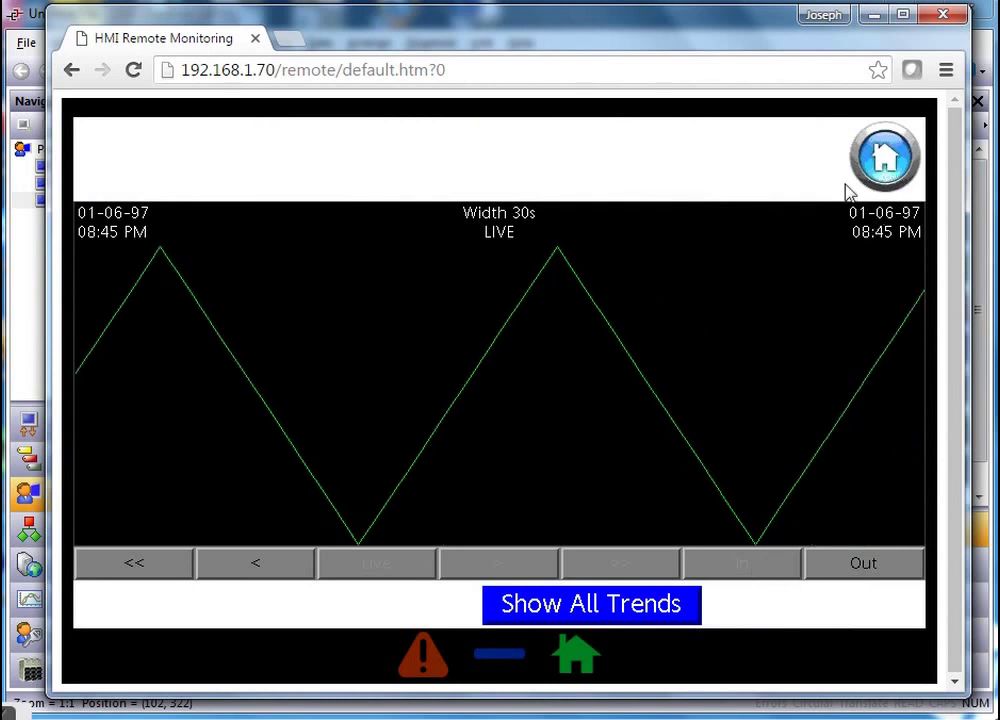
left_click(878, 166)
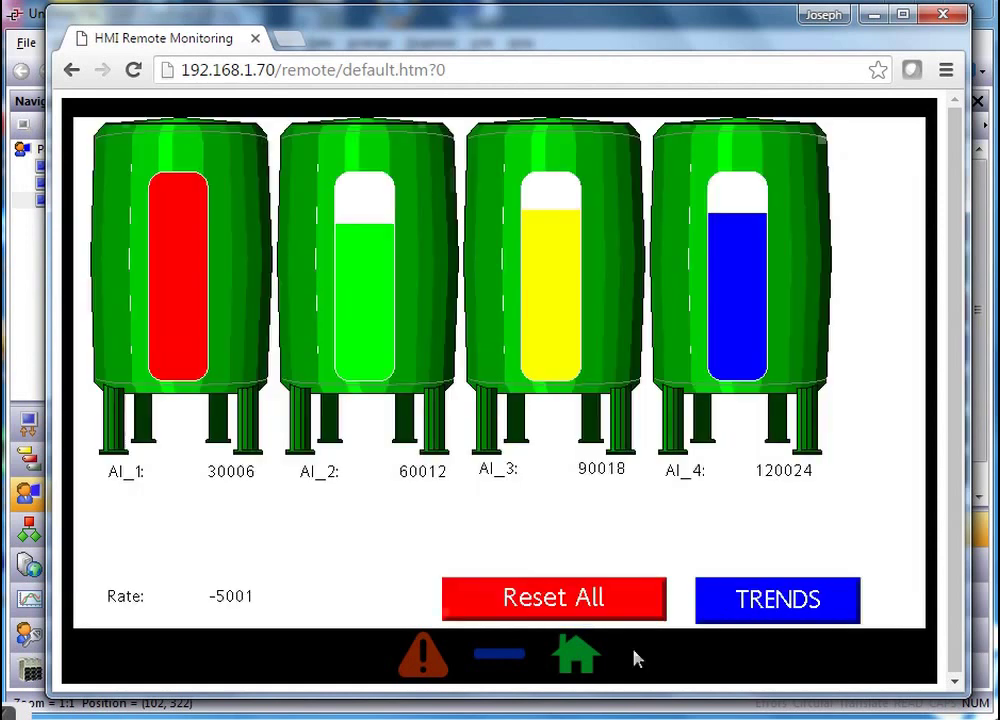
- Test the TRENDS button once more from the Main page and return to the tanks
left_click(786, 602)
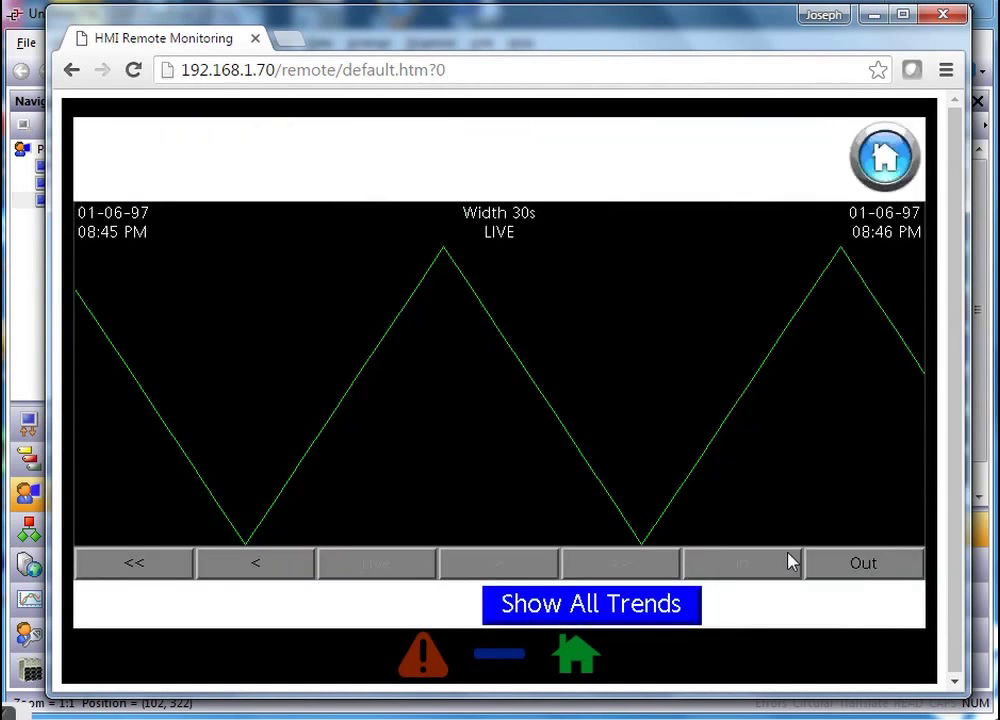
left_click(884, 158)
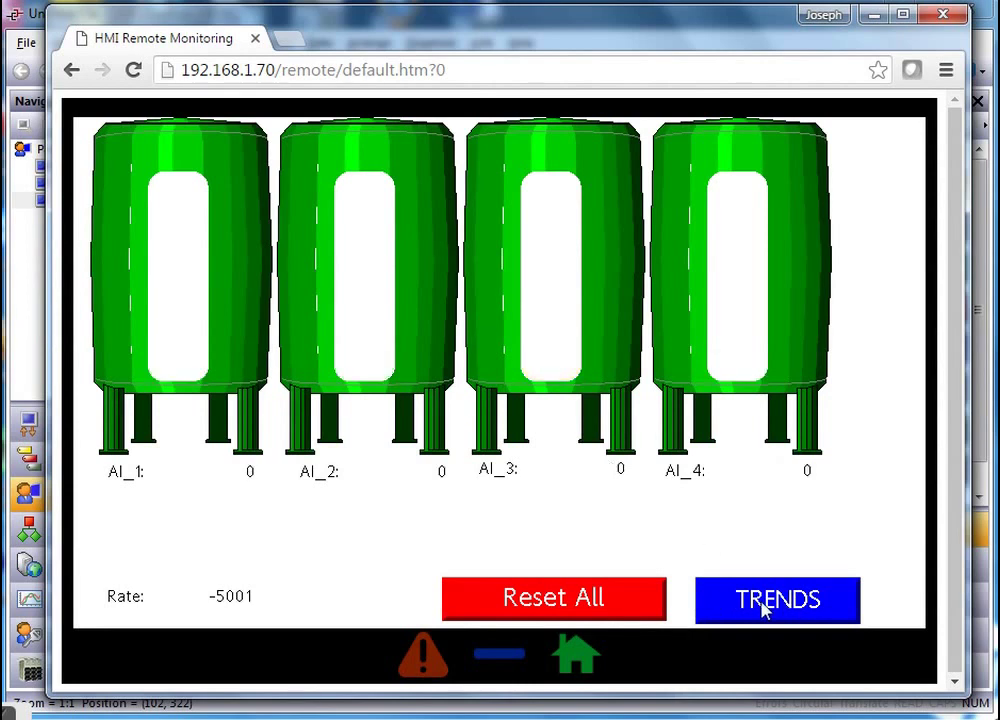
- Switch to Crimson 3.0 and set the action operation of the Main page's TRENDS button to User Defined
left_click(30, 335)
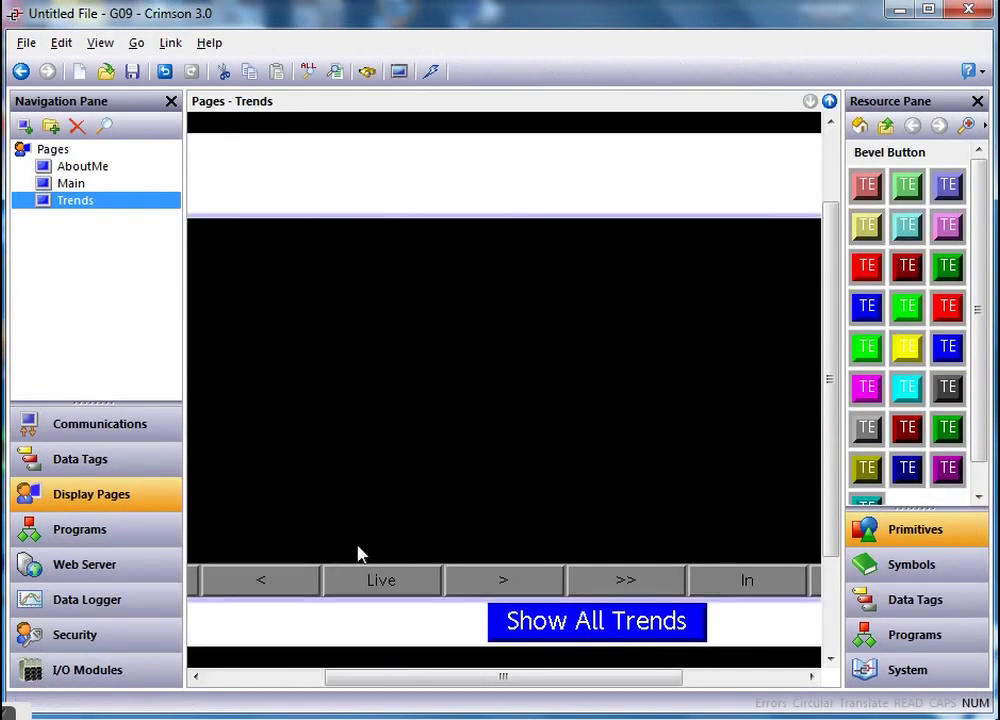
left_click(71, 184)
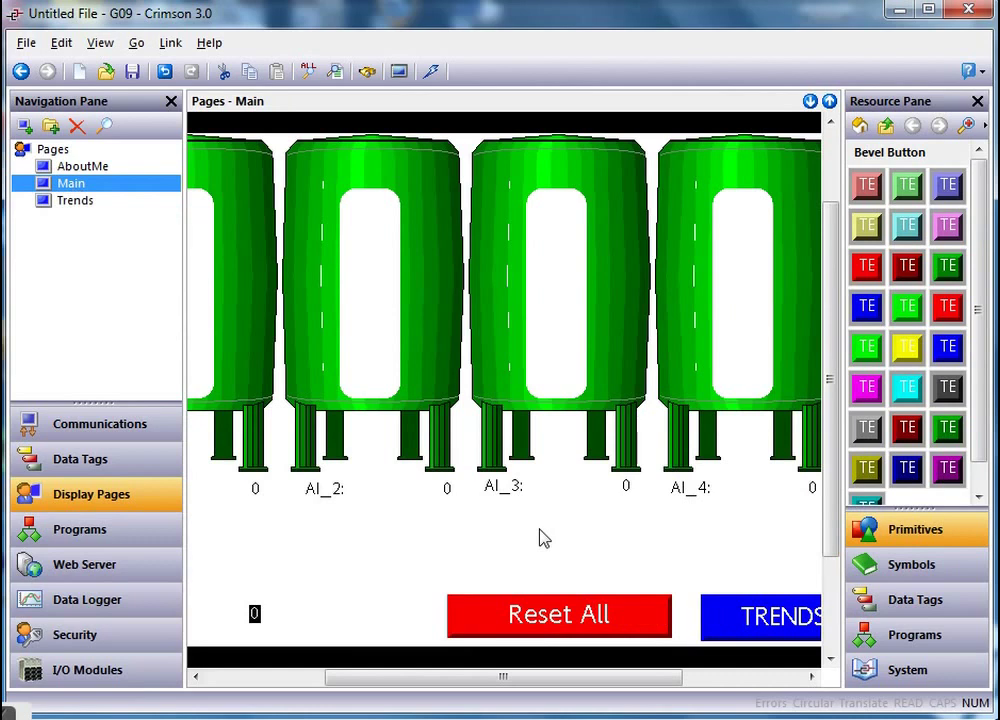
right_click(748, 627)
left_click(783, 606)
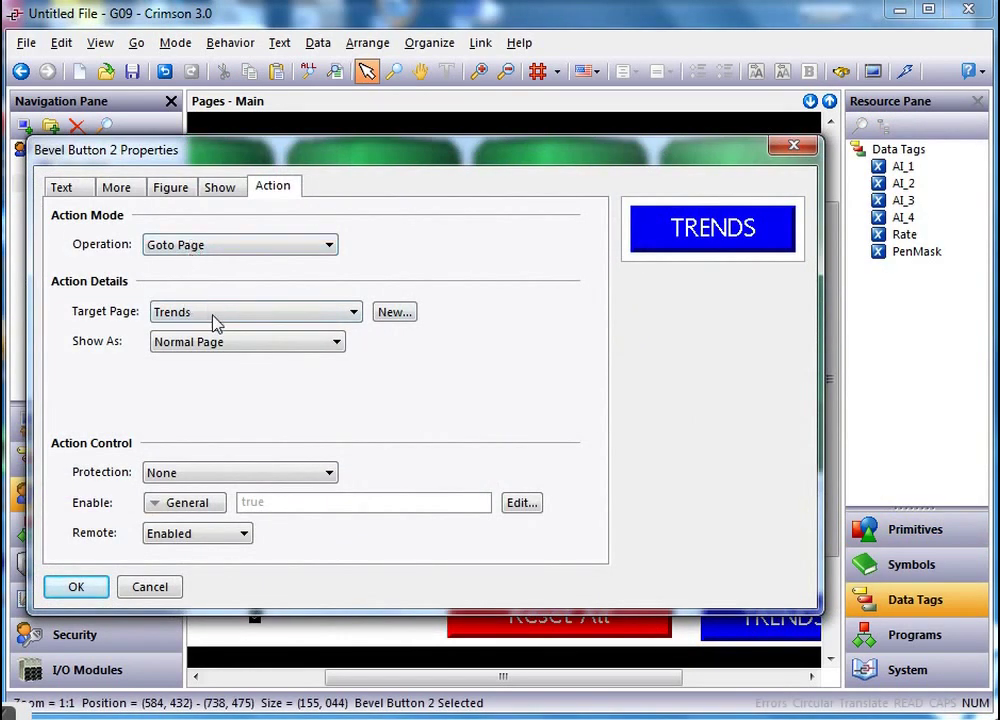
left_click(245, 250)
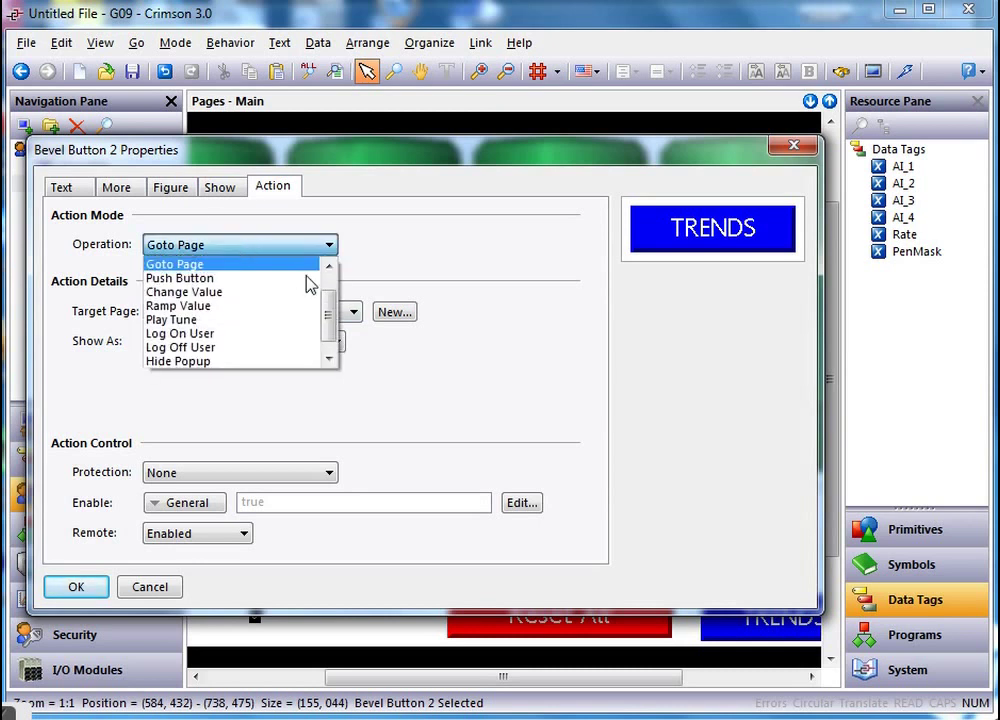
scroll(300, 283, "up", 1)
left_click(283, 284)
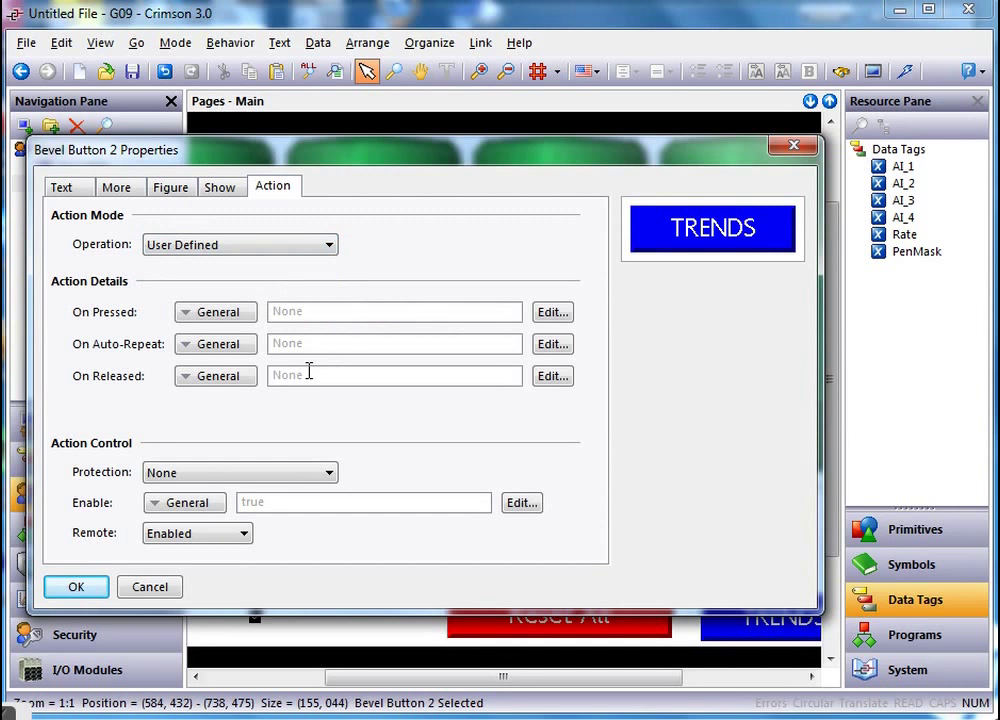
- Give the TRENDS button a complex On Released action with the code "PenMask = 0b1111;" followed by "GoToPage(Trends);"
left_click(207, 377)
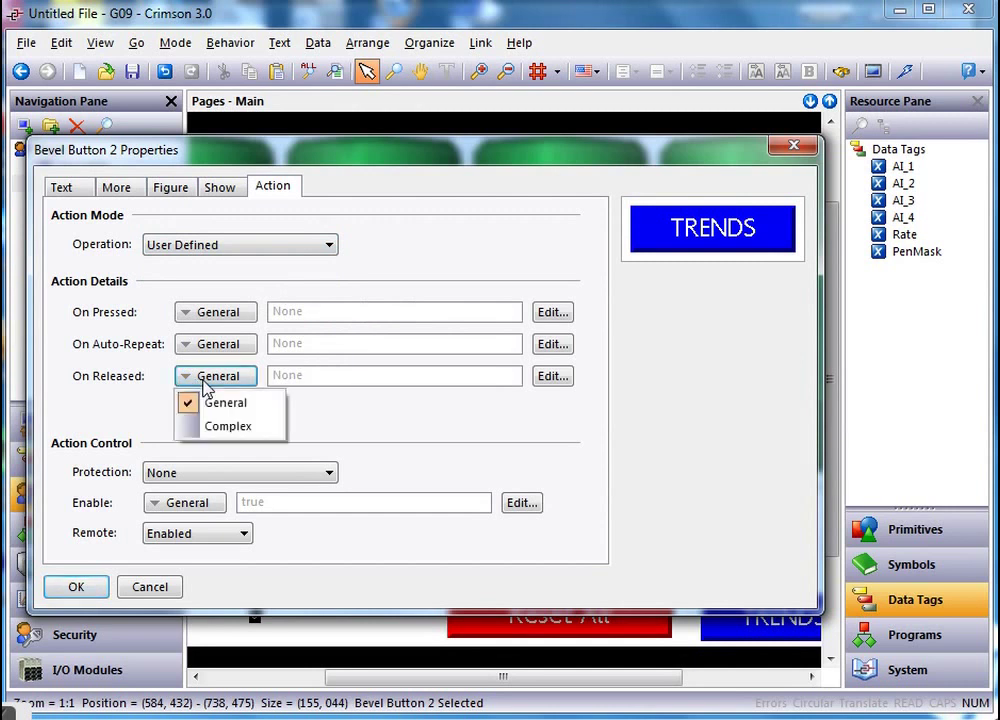
left_click(231, 427)
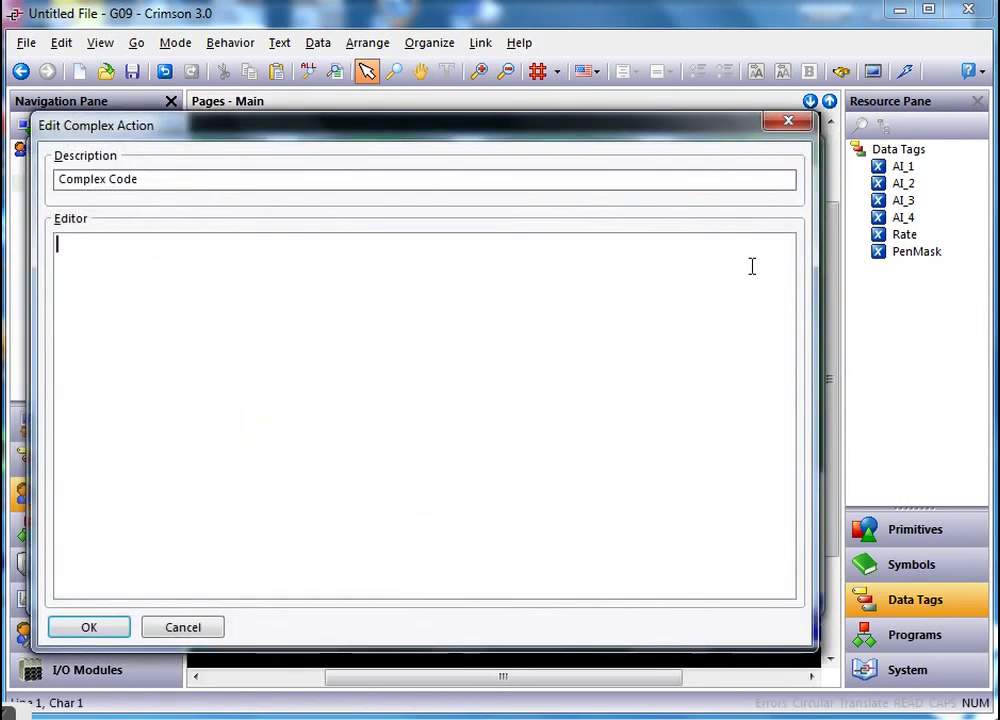
left_click_drag(917, 257, 429, 278)
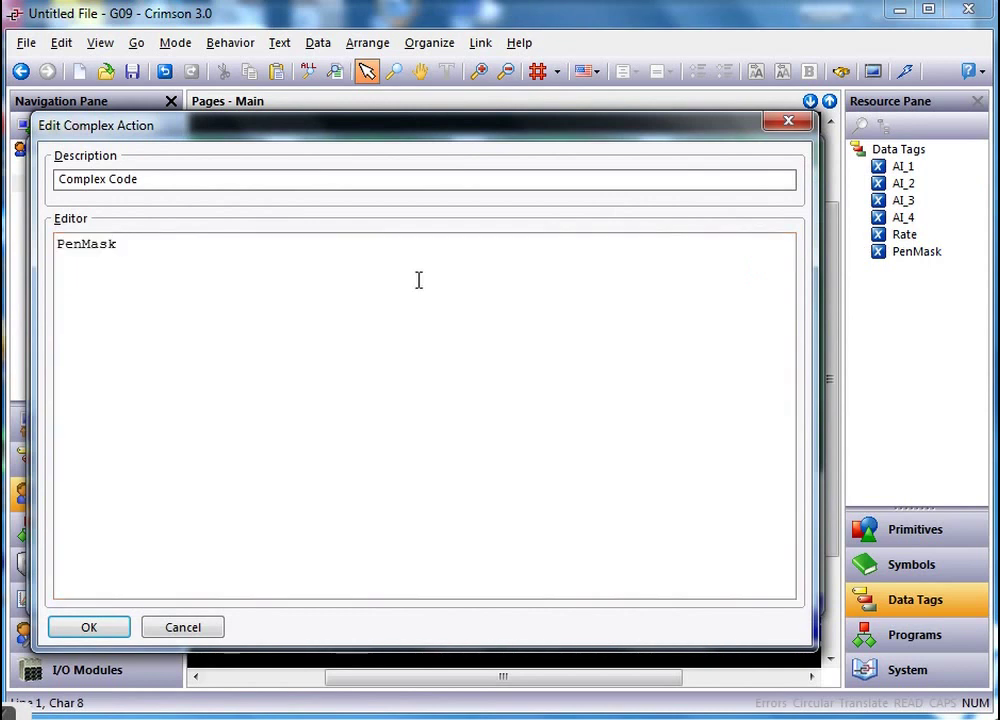
type("= 0b1111;")
key("Return")
type("Go")
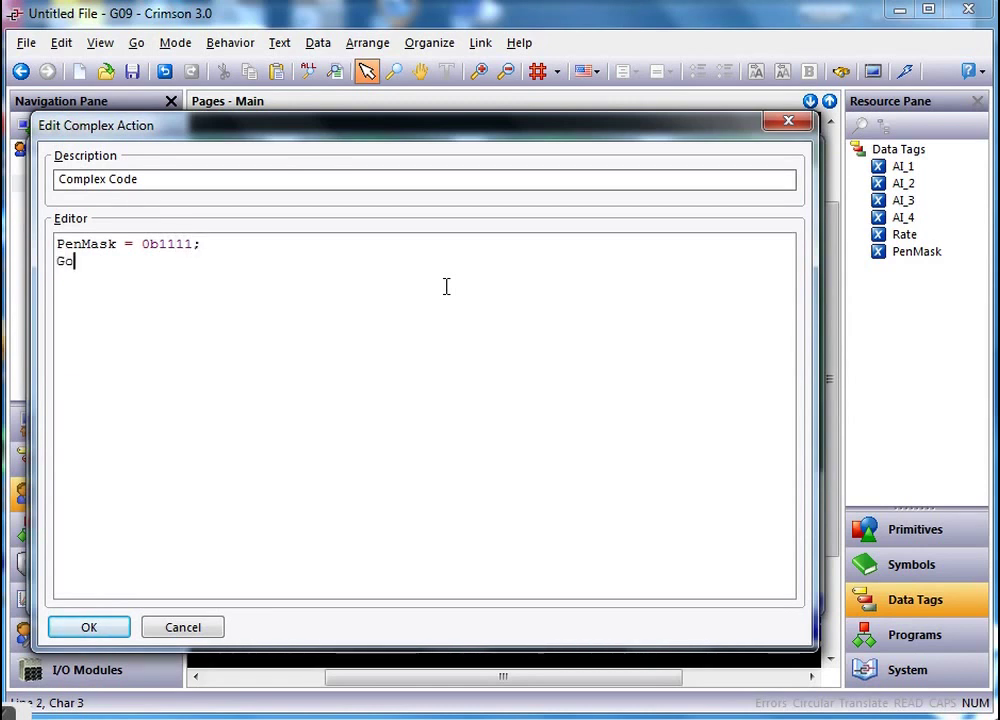
type("ToPage(")
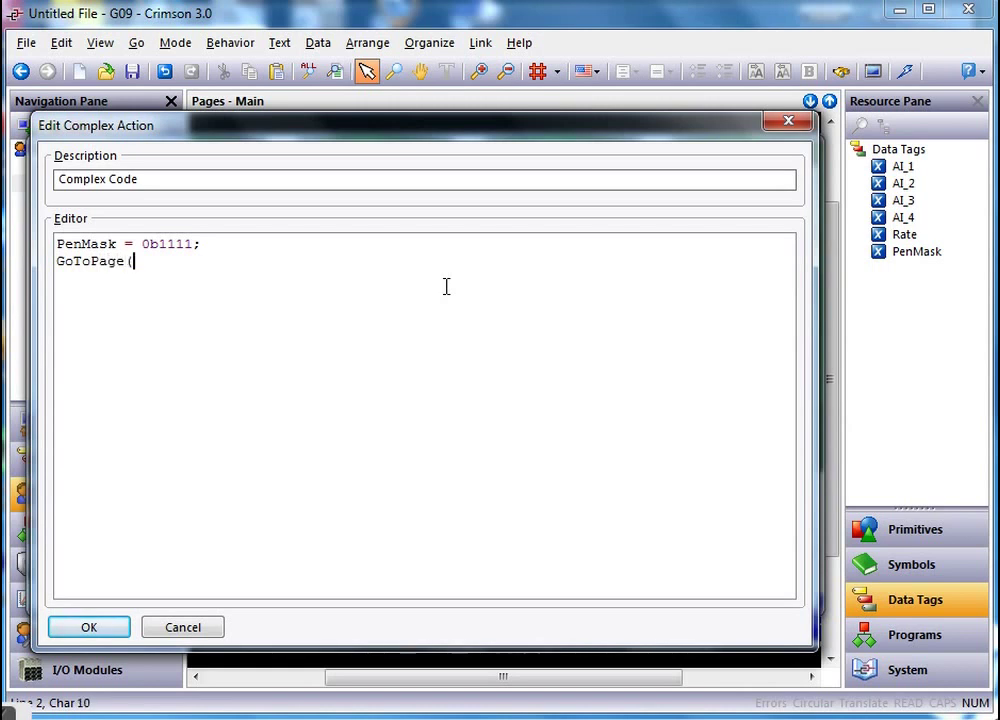
type("Trands)")
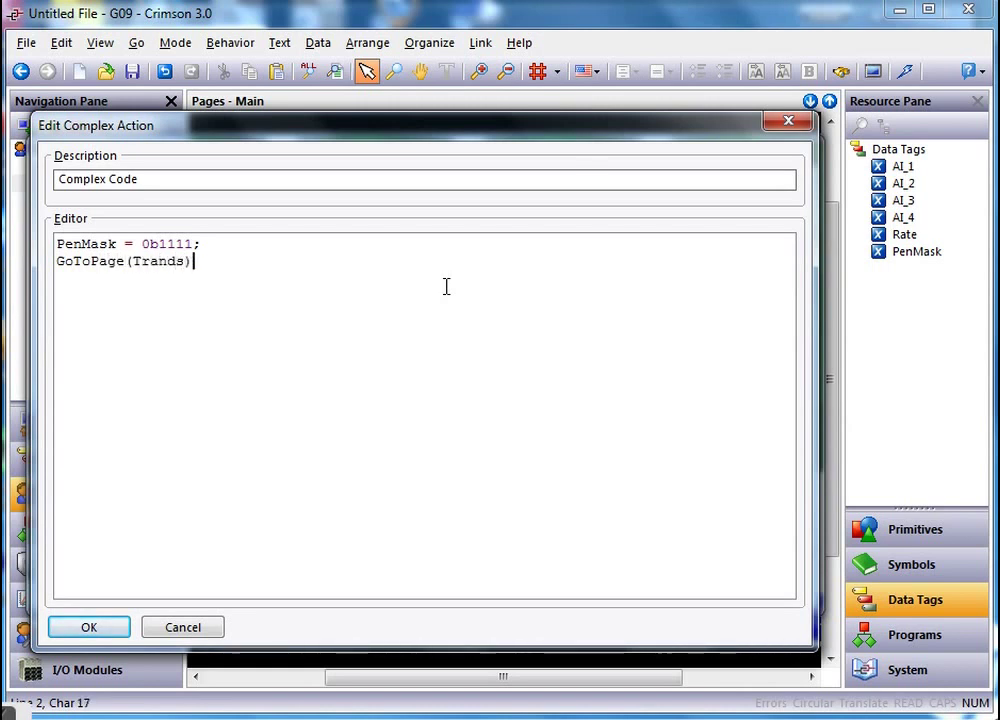
key("BackSpace")
key("BackSpace")
key("BackSpace")
key("BackSpace")
key("BackSpace")
type("en")
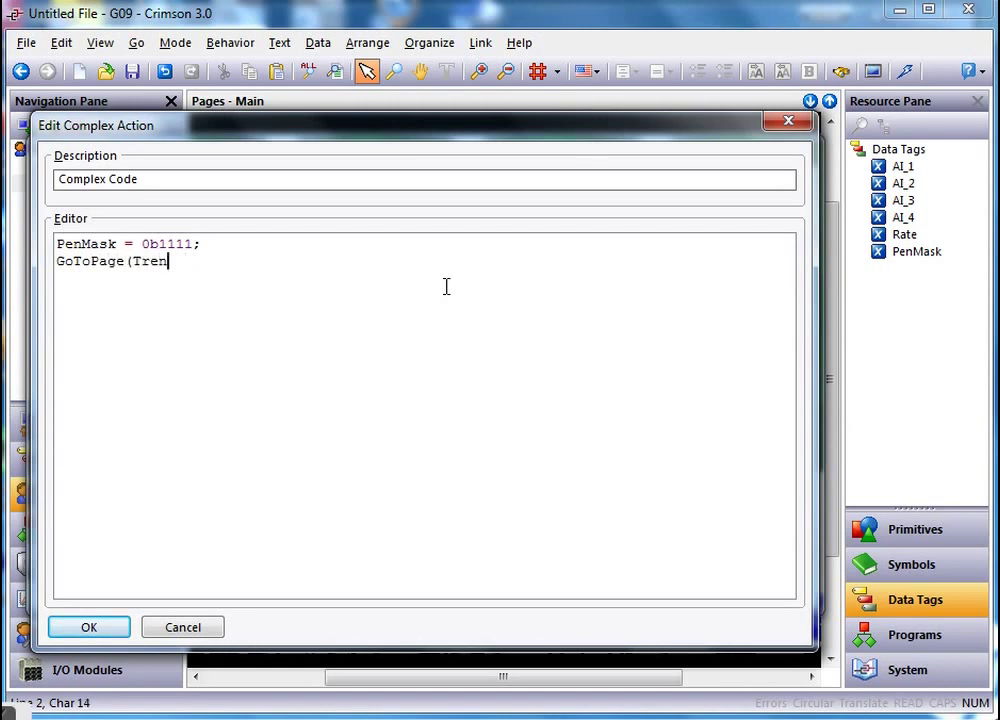
type("ds);")
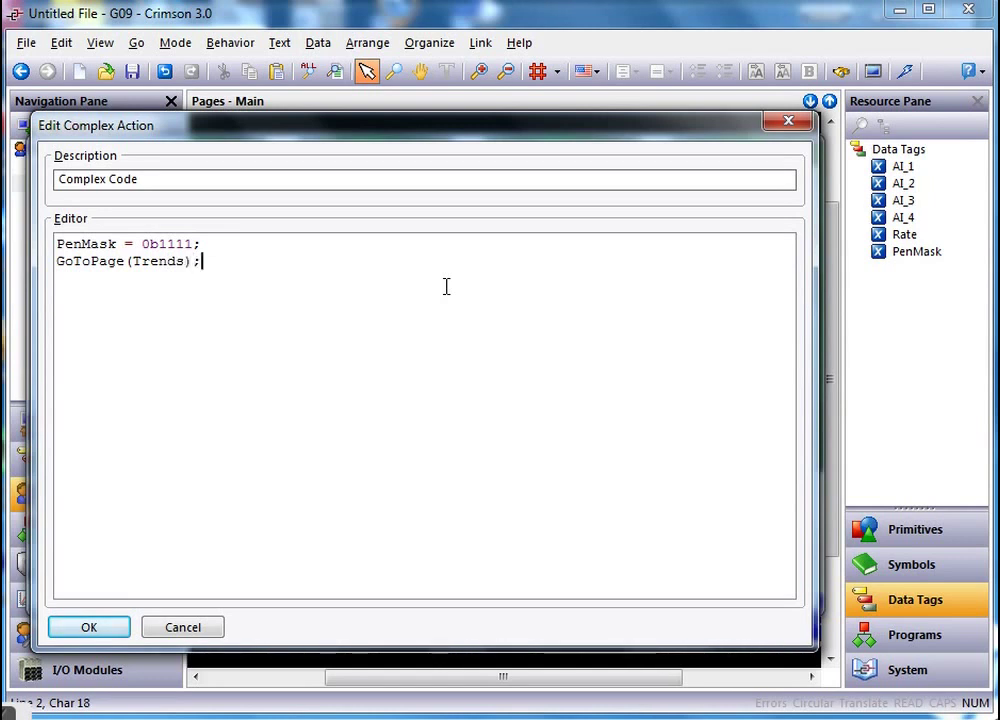
- Describe the complex action as "Set PenMask to 1111 and GoTo Trends Page" and accept the TRENDS button's properties
left_click(148, 178)
type("Set")
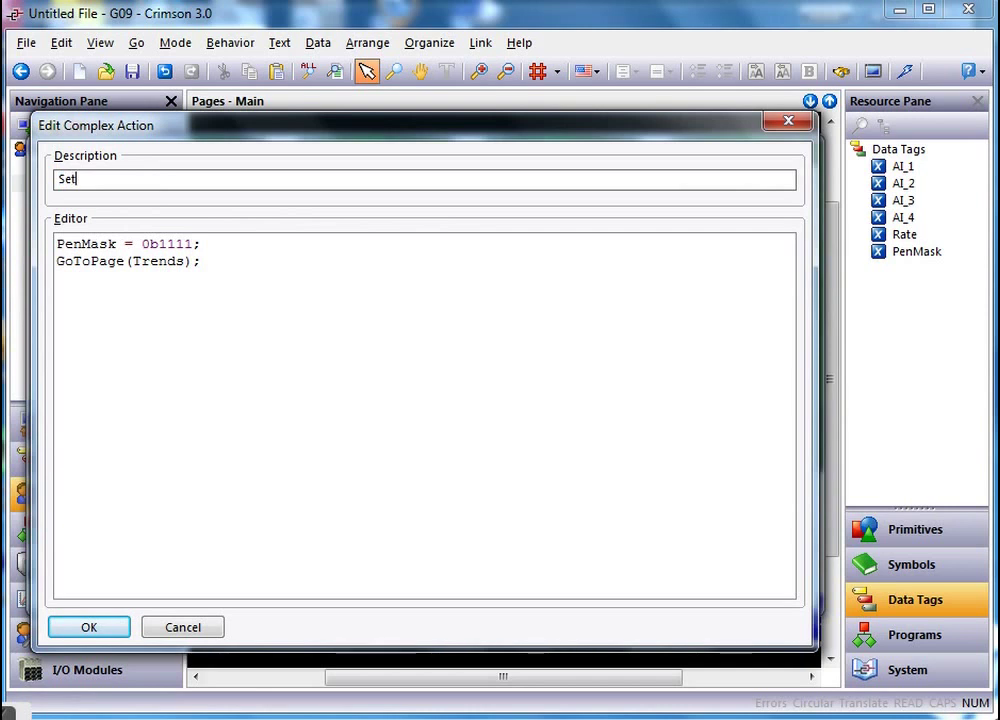
type(" PenMask to 1111 and GoTo")
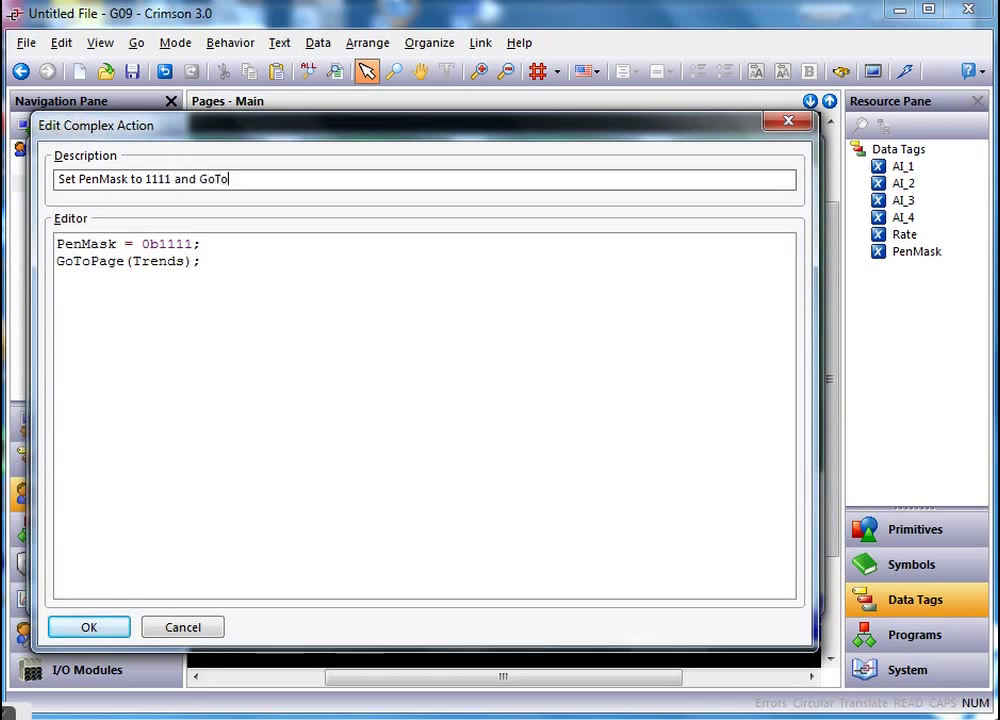
type(" Trends Page")
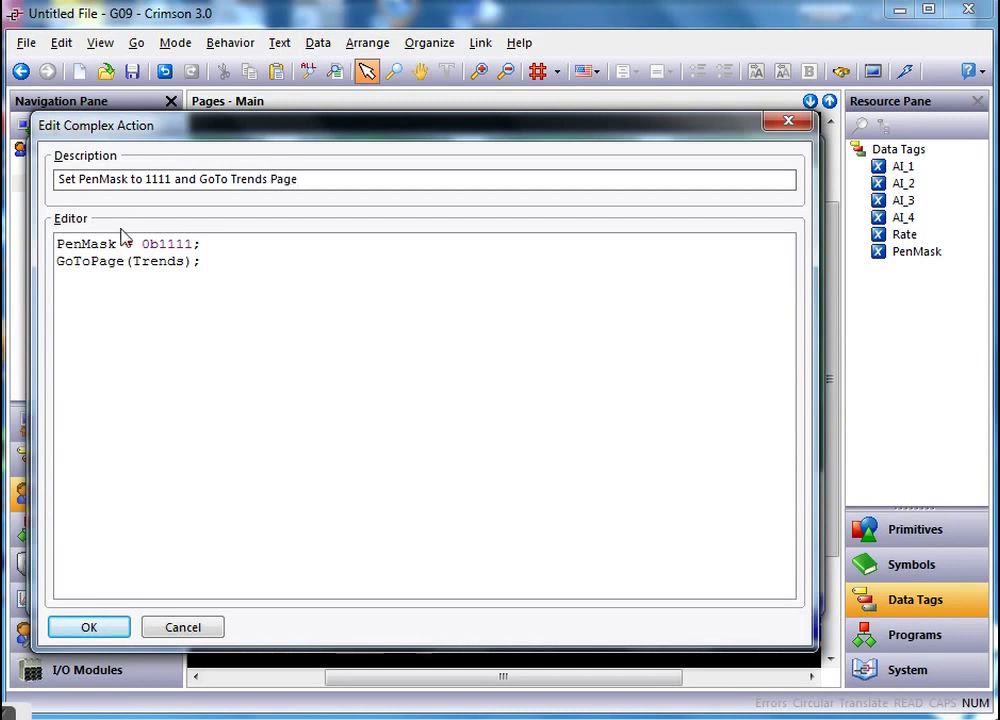
key("Return")
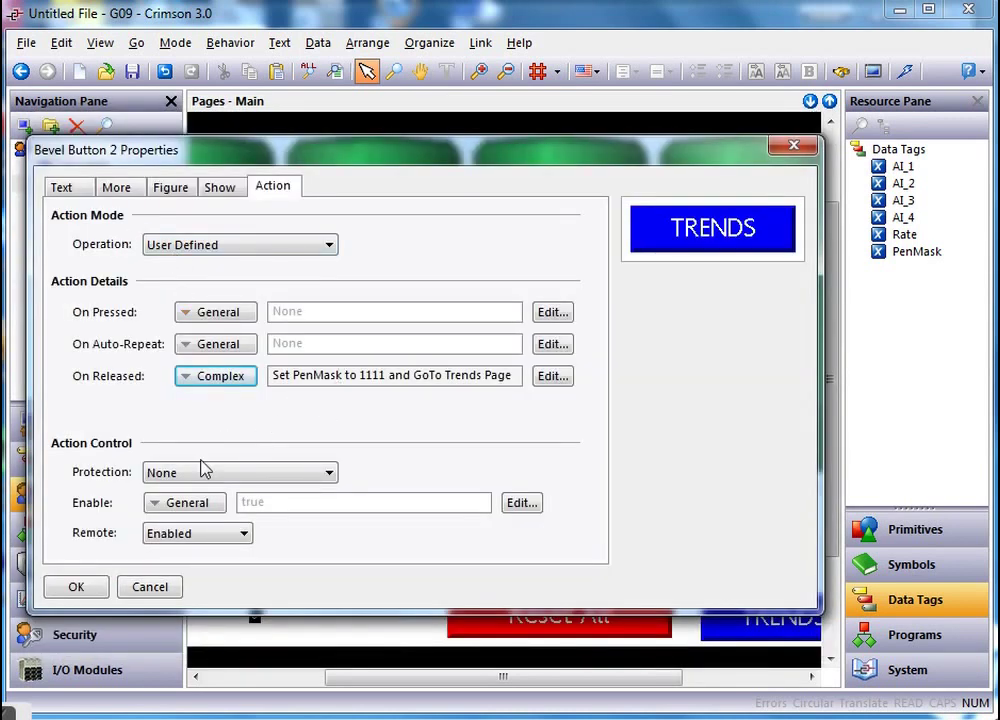
left_click(77, 588)
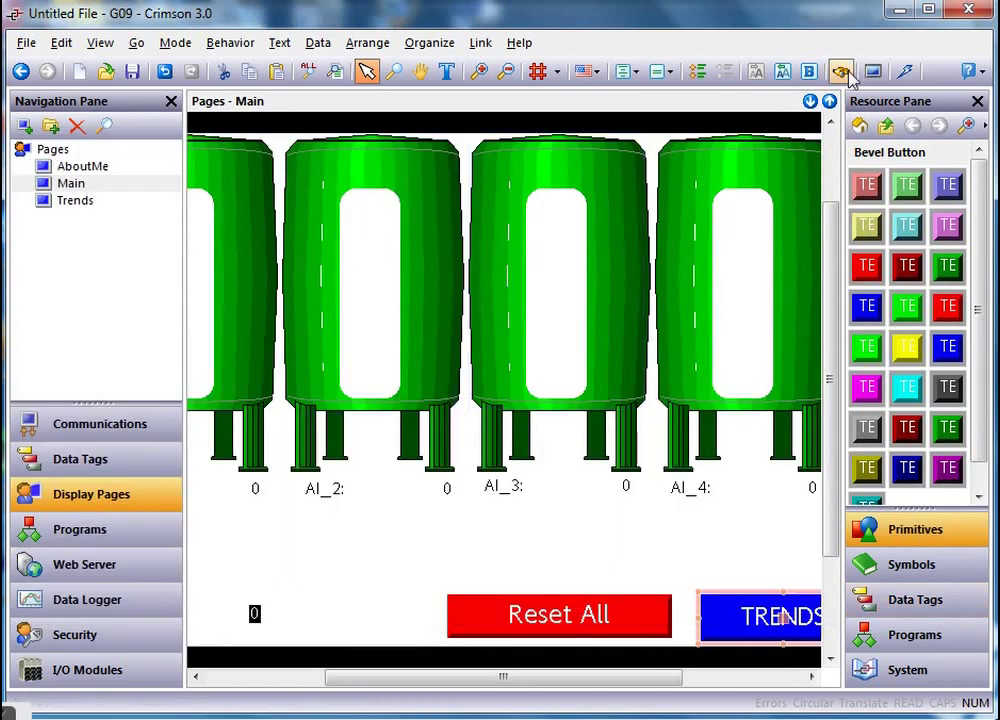
- Download the edited database to the panel and open the Main page in the browser's HMI Remote Monitoring page
left_click(905, 72)
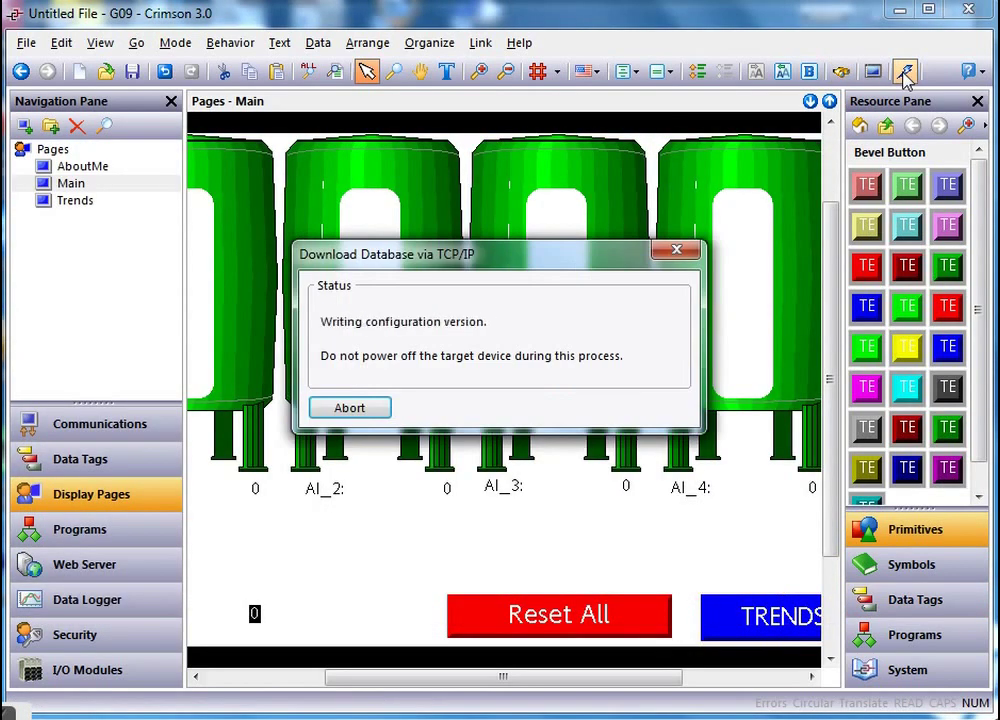
key("alt+Tab")
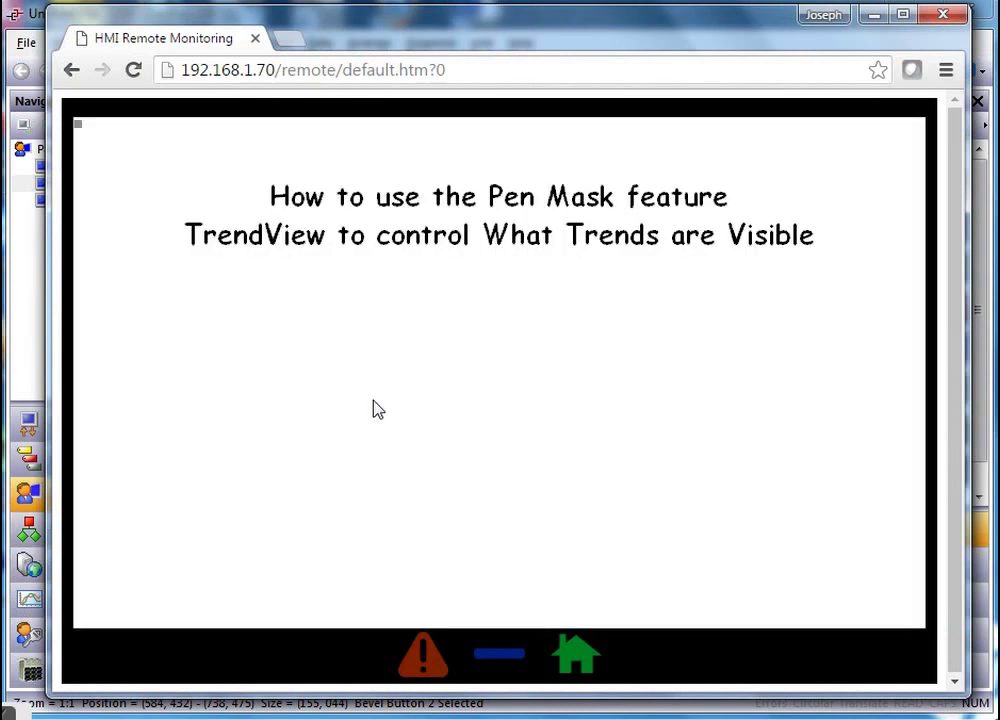
left_click(587, 670)
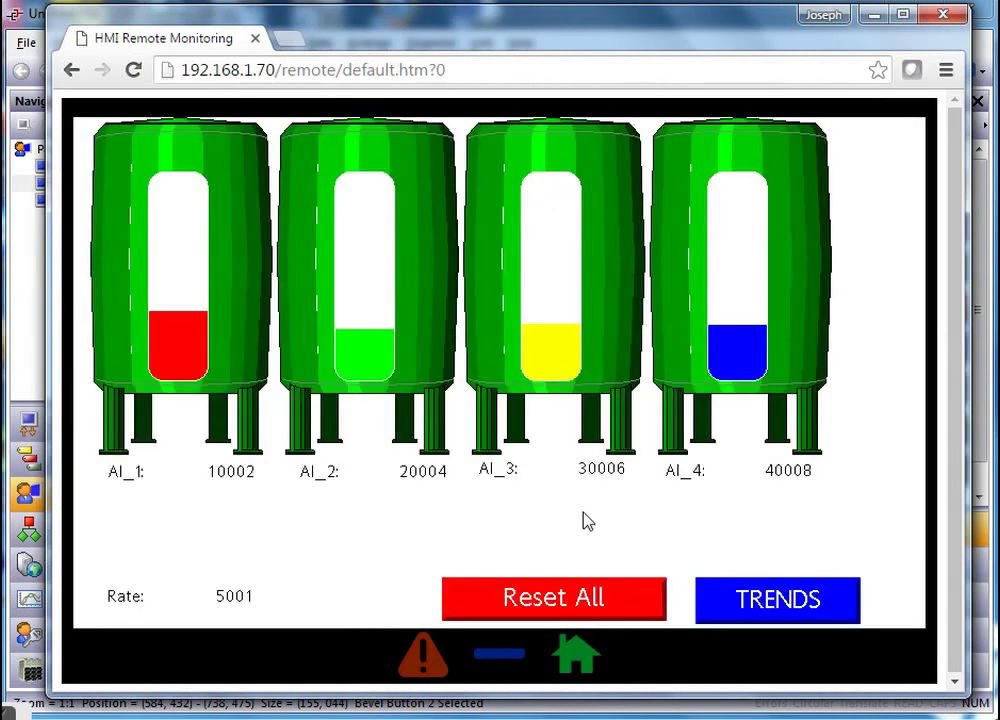
- Open the AI_3 and AI_4 tanks' trends in turn, test the TRENDS button from the Main page, and return there
left_click(535, 345)
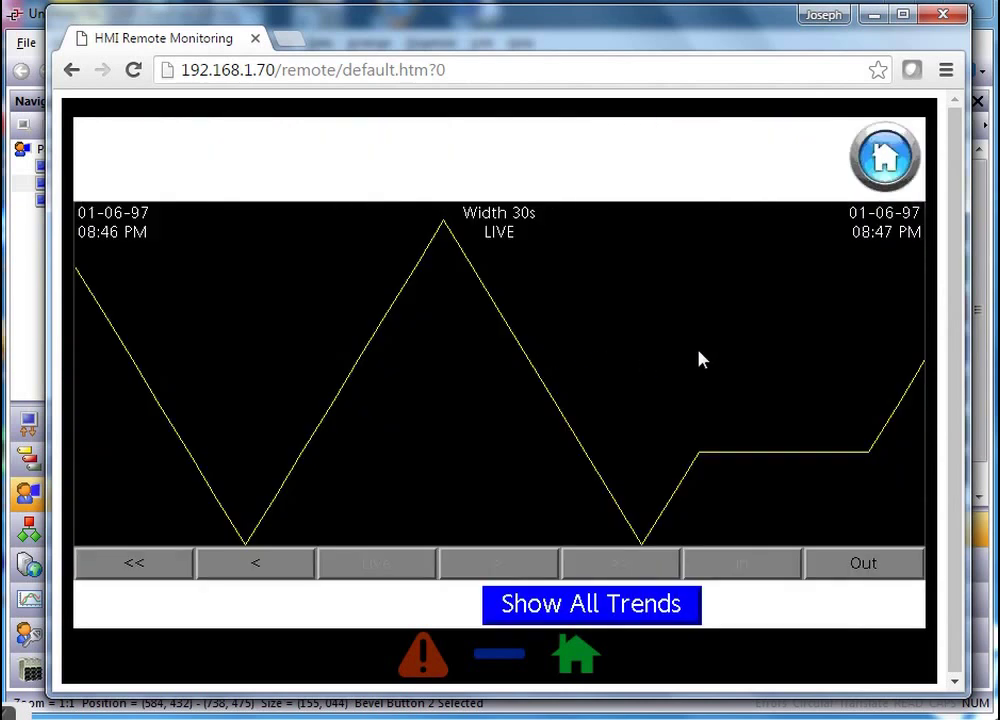
left_click(880, 168)
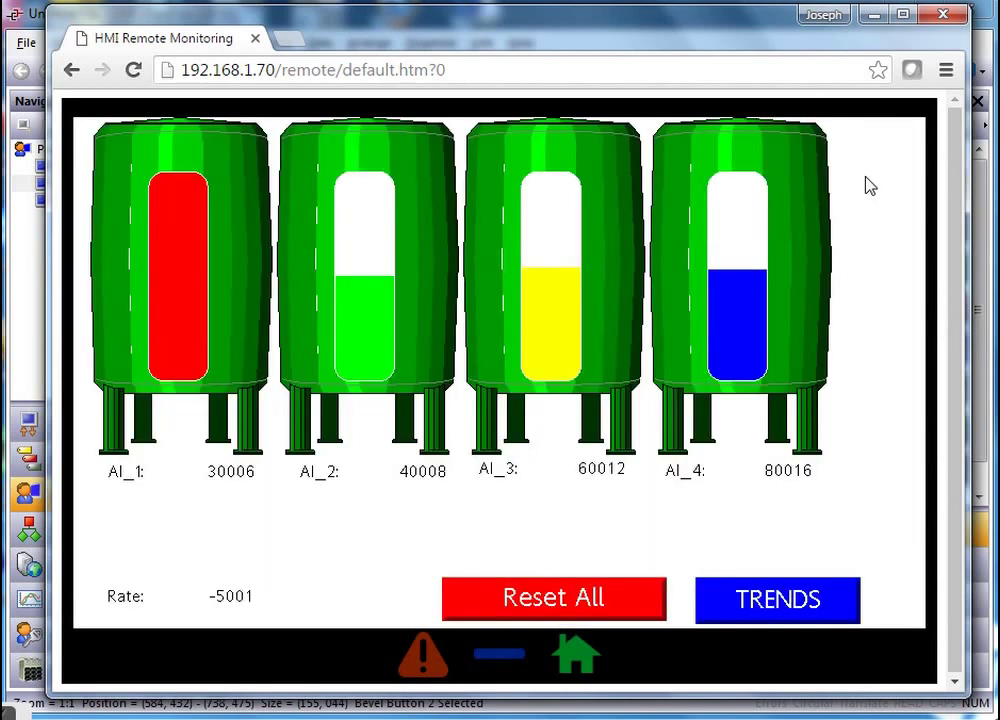
left_click(721, 328)
left_click(884, 155)
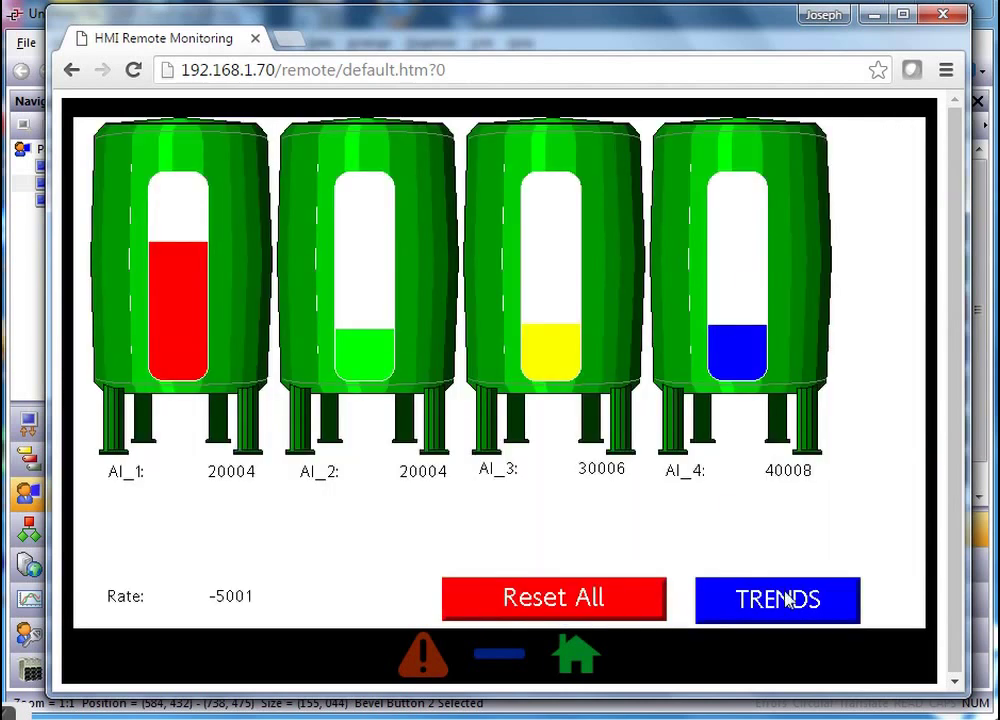
left_click(812, 605)
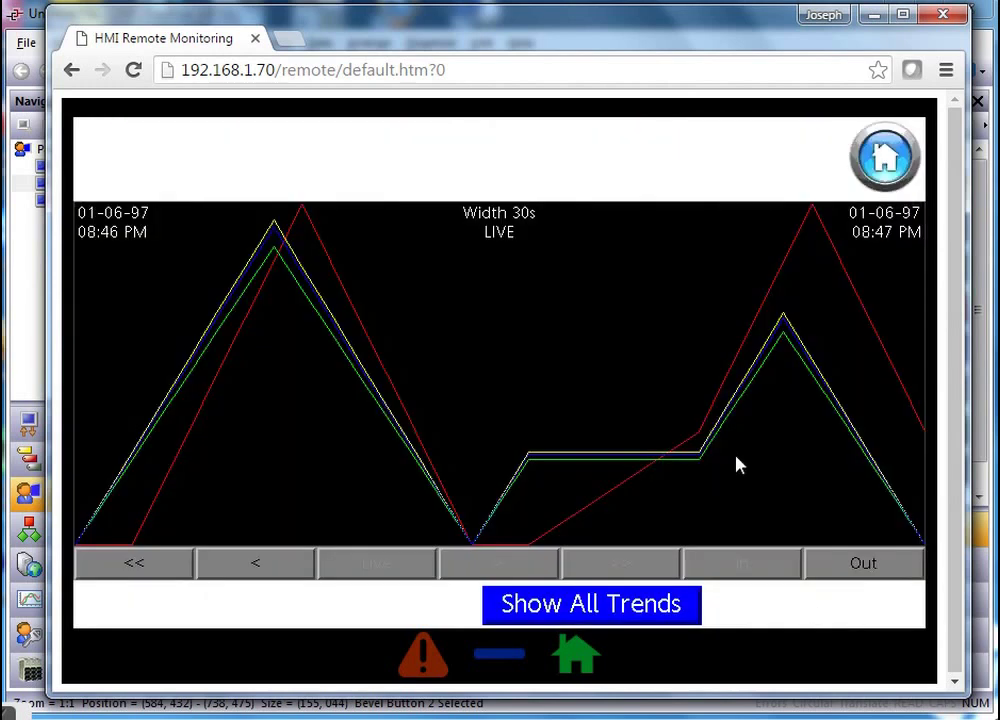
left_click(882, 163)
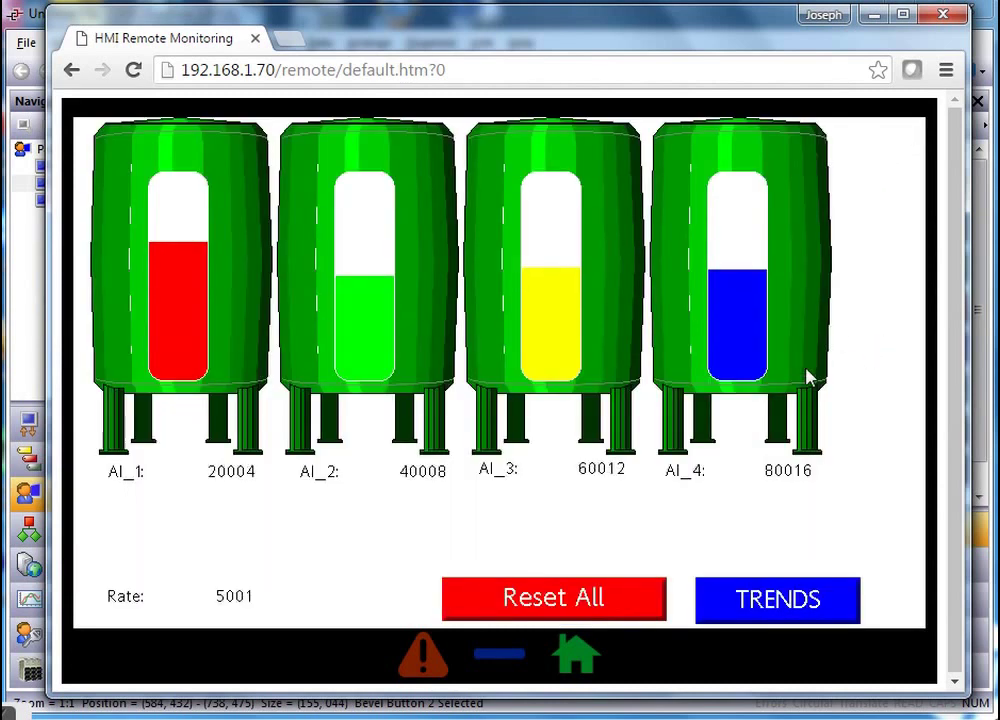